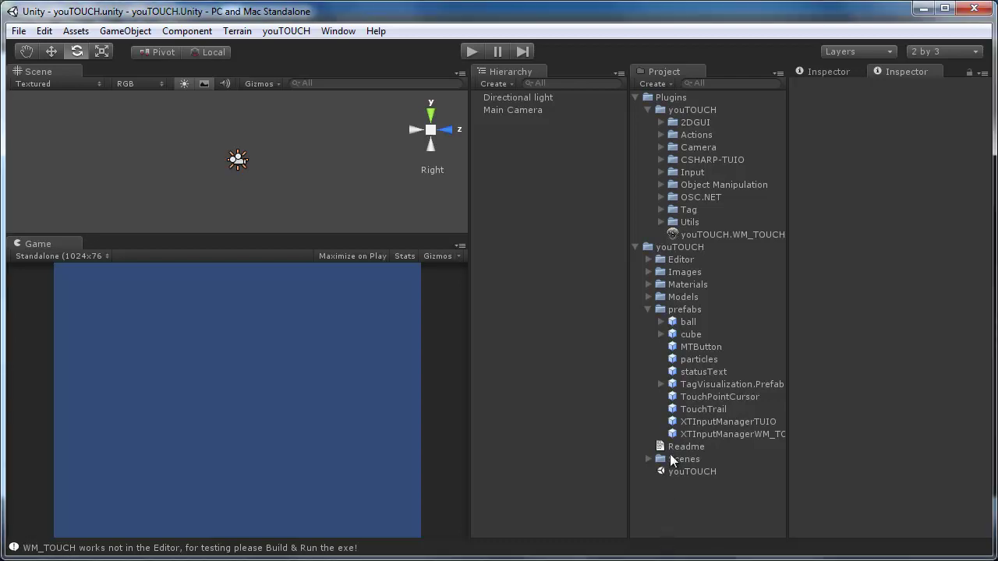
- Add the XTInputManagerWM_TOUCH prefab to the scene and collapse the prefabs folder
{"action": "left_click_drag", "start_coordinate": [683, 433], "coordinate": [552, 366]}
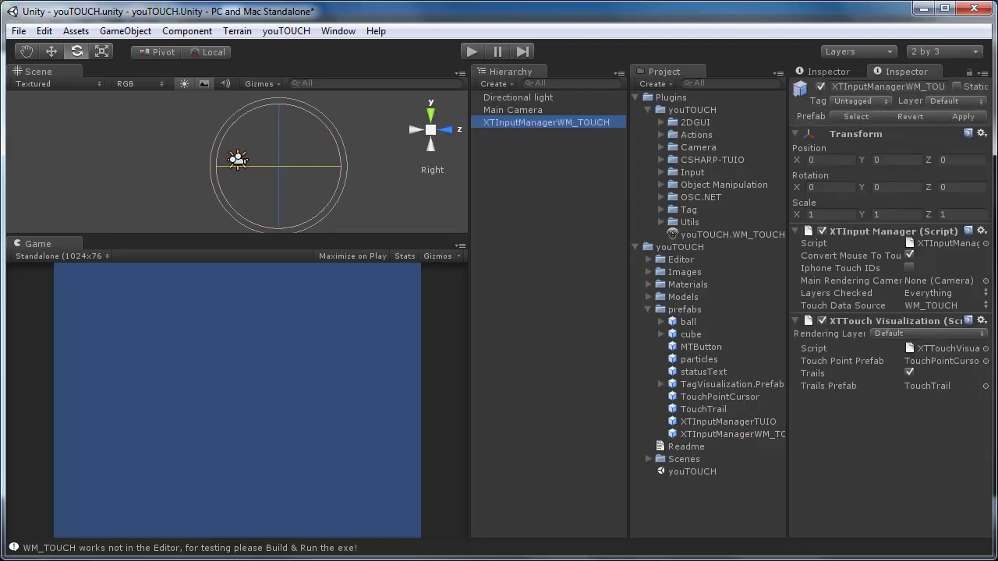
{"action": "left_click", "coordinate": [706, 525]}
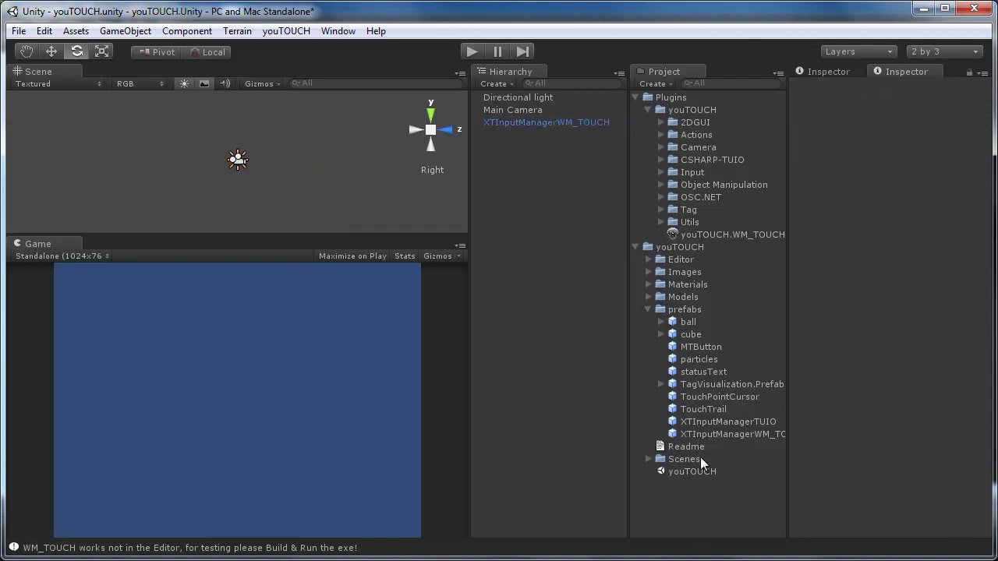
{"action": "left_click", "coordinate": [647, 309]}
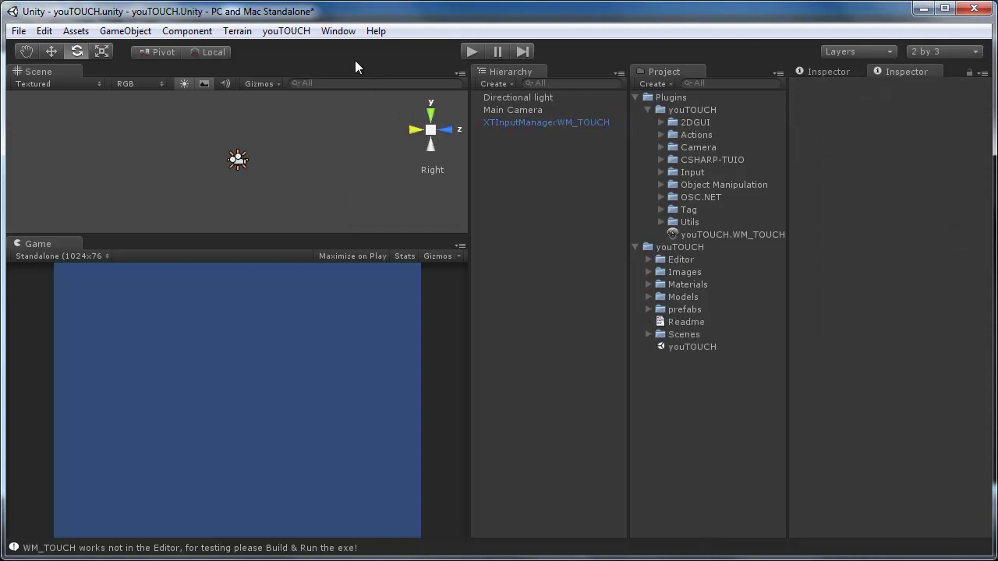
- Create a sphere in the scene and set its Z position to -8
{"action": "left_click", "coordinate": [131, 31]}
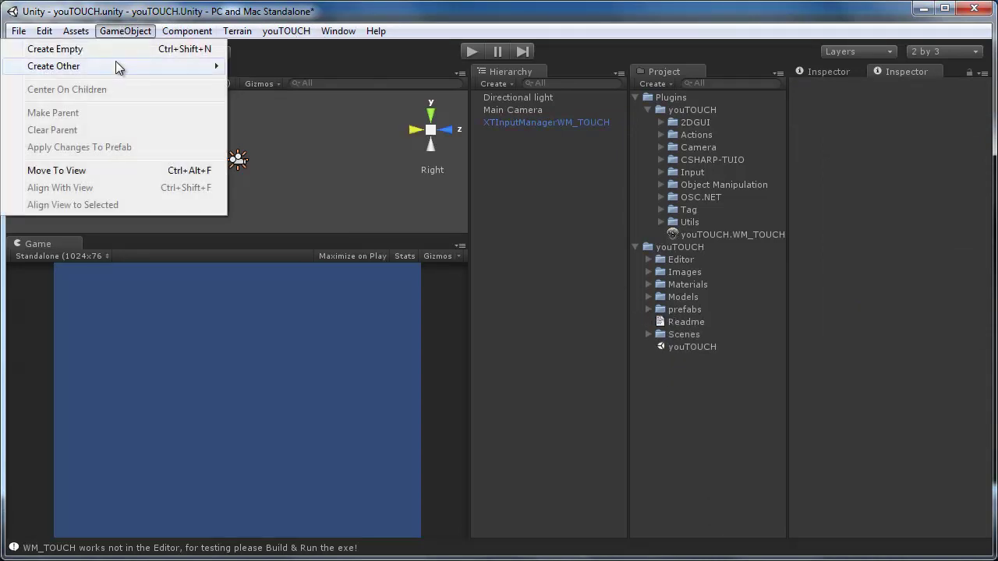
{"action": "mouse_move", "coordinate": [114, 64]}
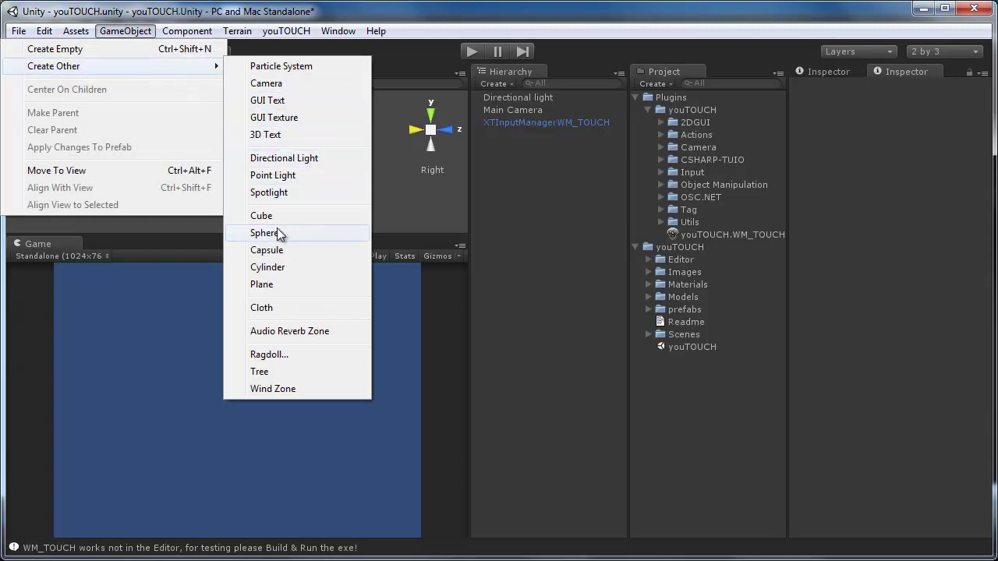
{"action": "left_click", "coordinate": [277, 233]}
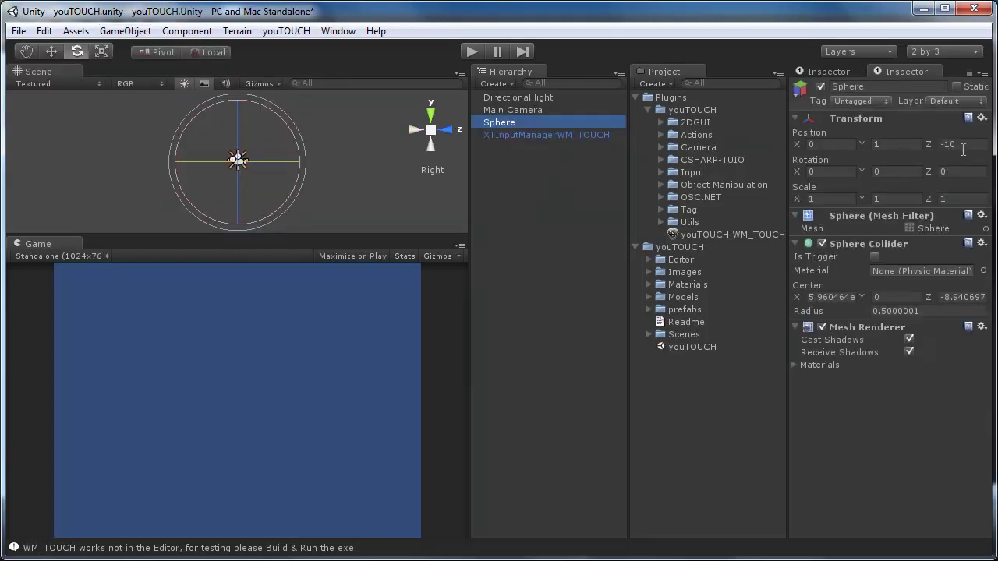
{"action": "left_click", "coordinate": [951, 145]}
{"action": "type", "text": "-8"}
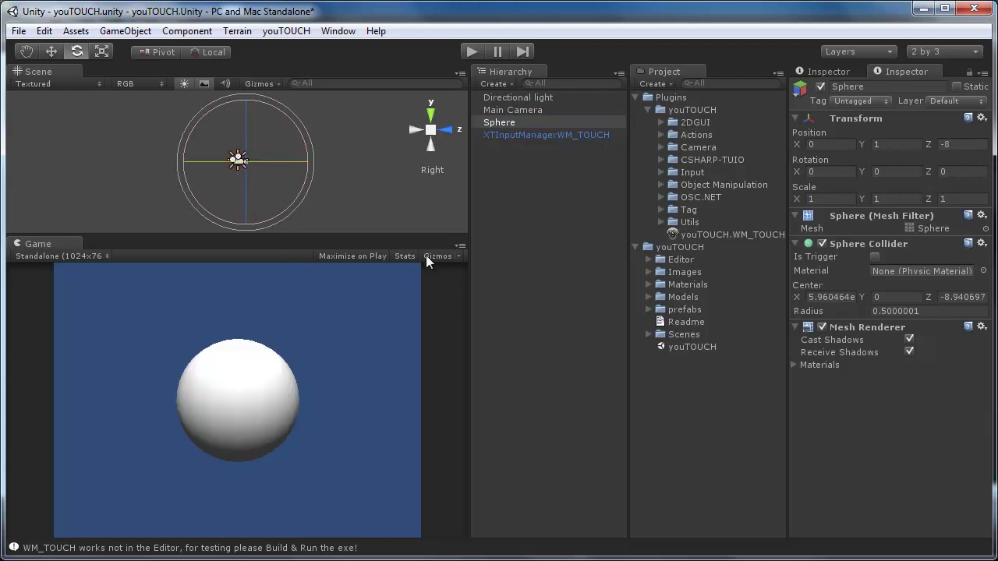
{"action": "key", "text": "Return"}
- Add the youTOUCH TouchableButton object manipulation component to the sphere
{"action": "left_click", "coordinate": [174, 32]}
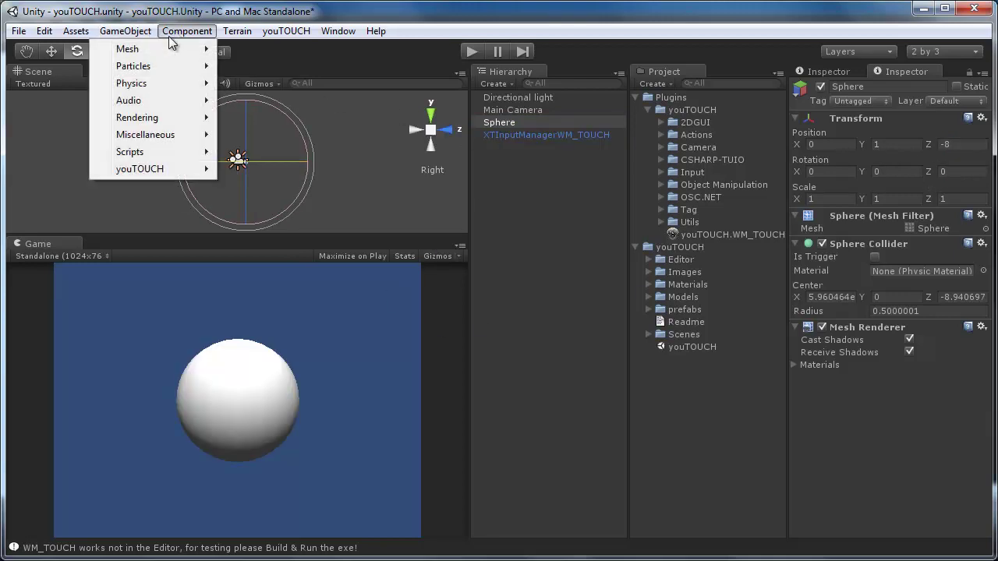
{"action": "mouse_move", "coordinate": [156, 169]}
{"action": "mouse_move", "coordinate": [280, 173]}
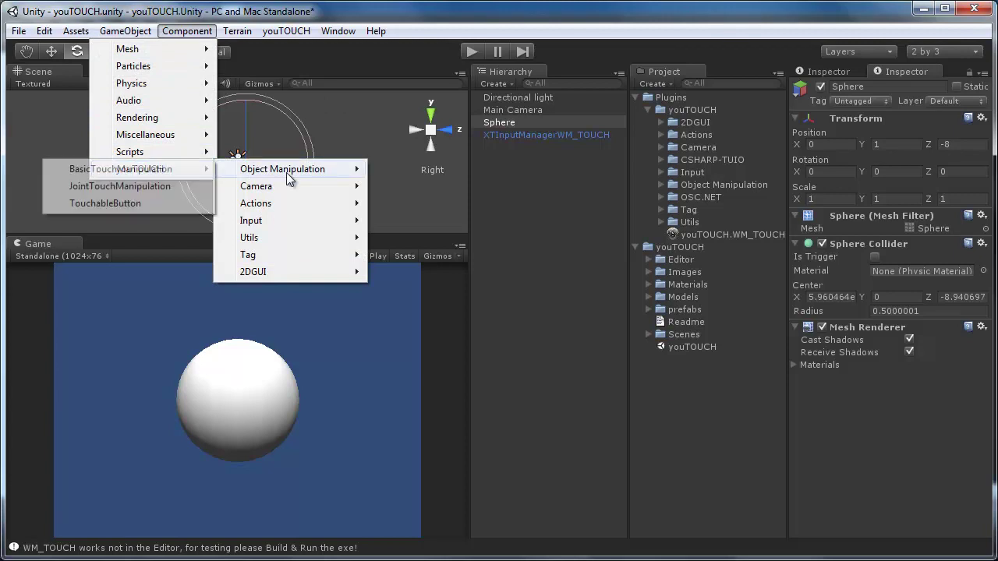
{"action": "left_click", "coordinate": [138, 204]}
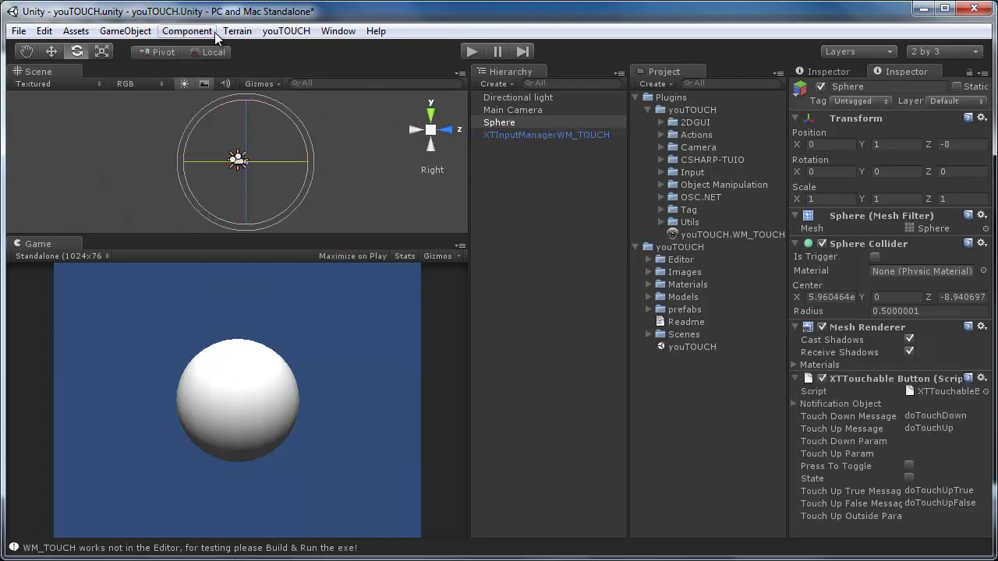
- Add the youTOUCH ChangeColorAction component to the sphere
{"action": "left_click", "coordinate": [187, 32]}
{"action": "mouse_move", "coordinate": [143, 170]}
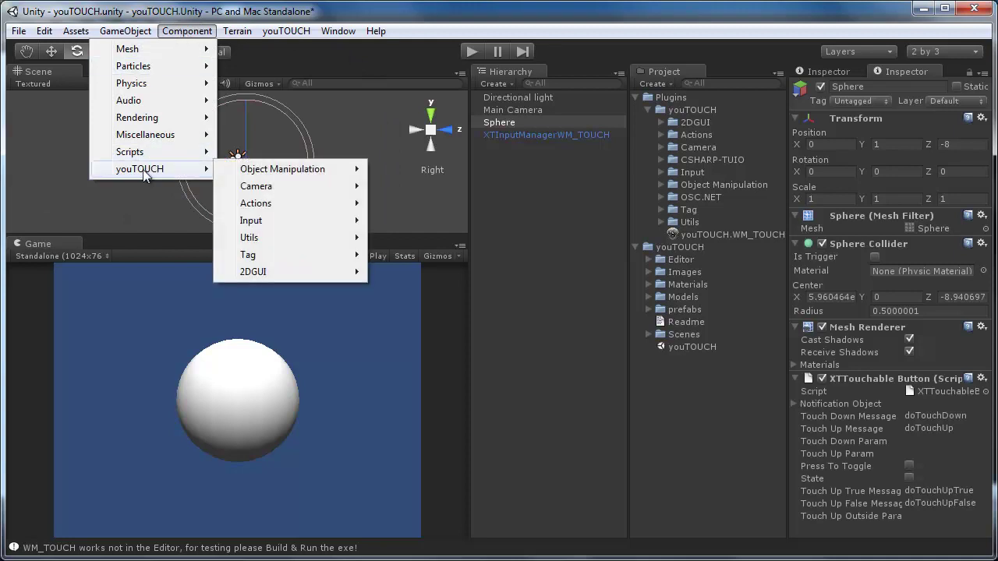
{"action": "mouse_move", "coordinate": [258, 206]}
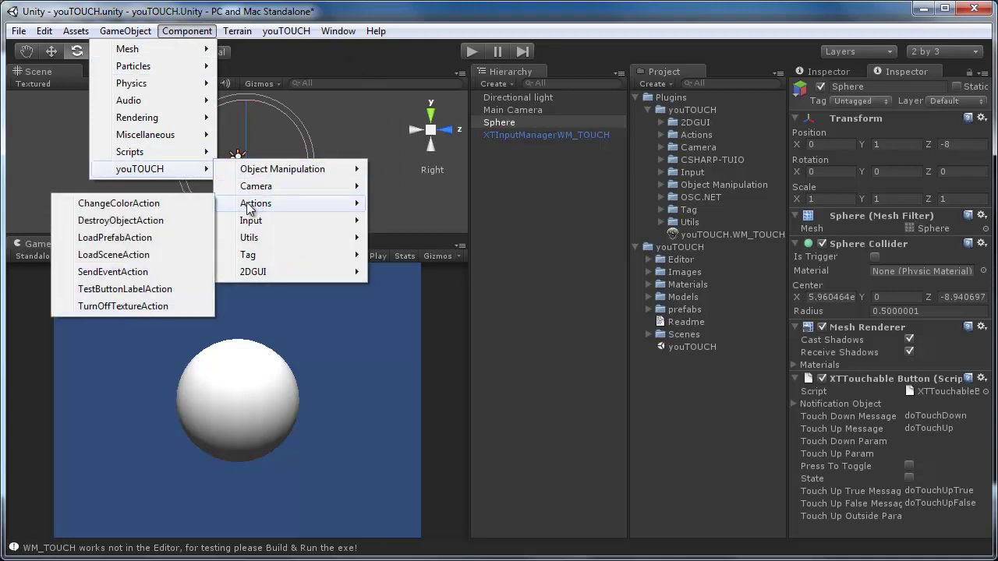
{"action": "left_click", "coordinate": [138, 203]}
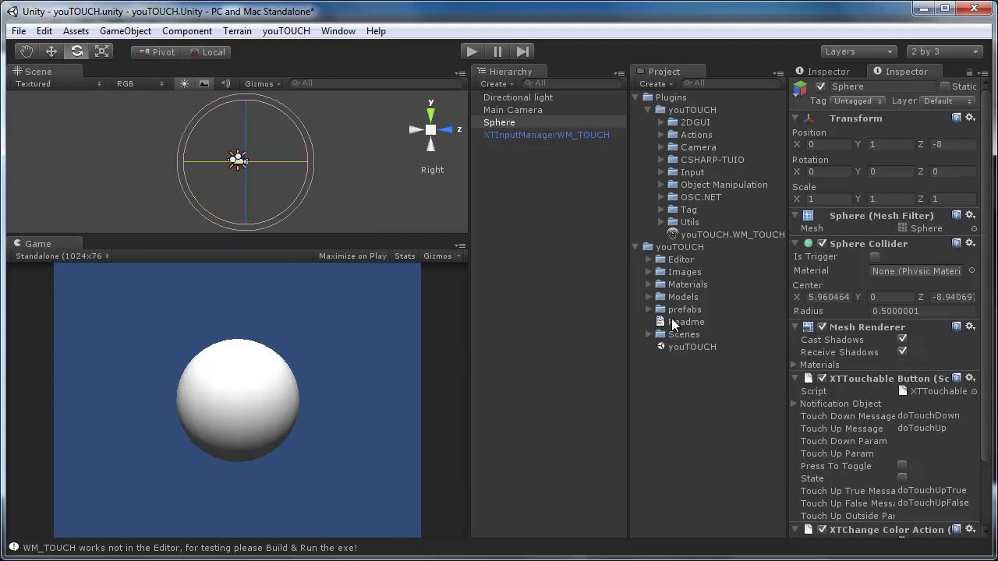
- Run the scene, touch the sphere to test its colour change, and stop play mode
{"action": "left_click", "coordinate": [471, 52]}
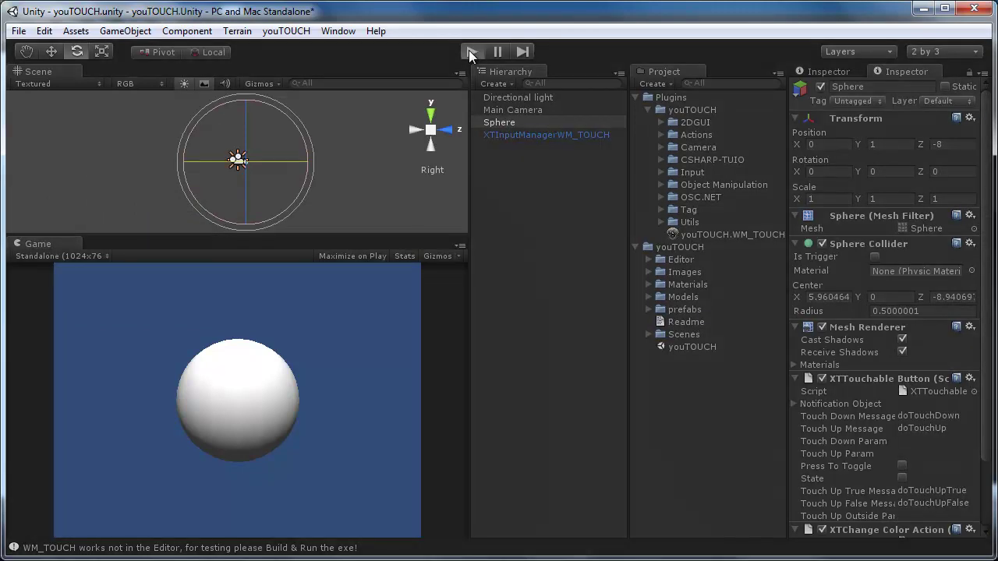
{"action": "left_click_drag", "start_coordinate": [244, 398], "coordinate": [249, 365]}
{"action": "left_click", "coordinate": [236, 386]}
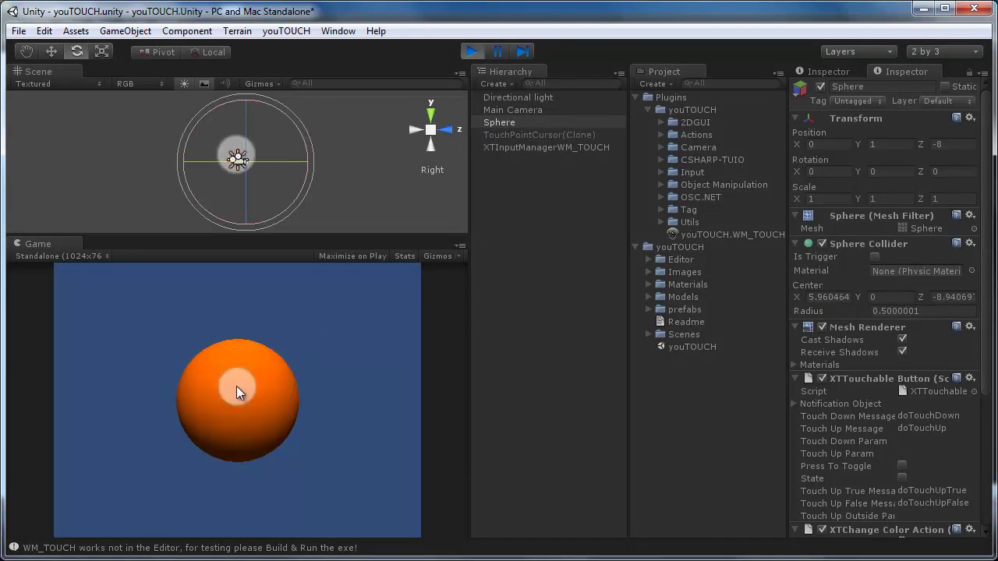
{"action": "left_click", "coordinate": [470, 51]}
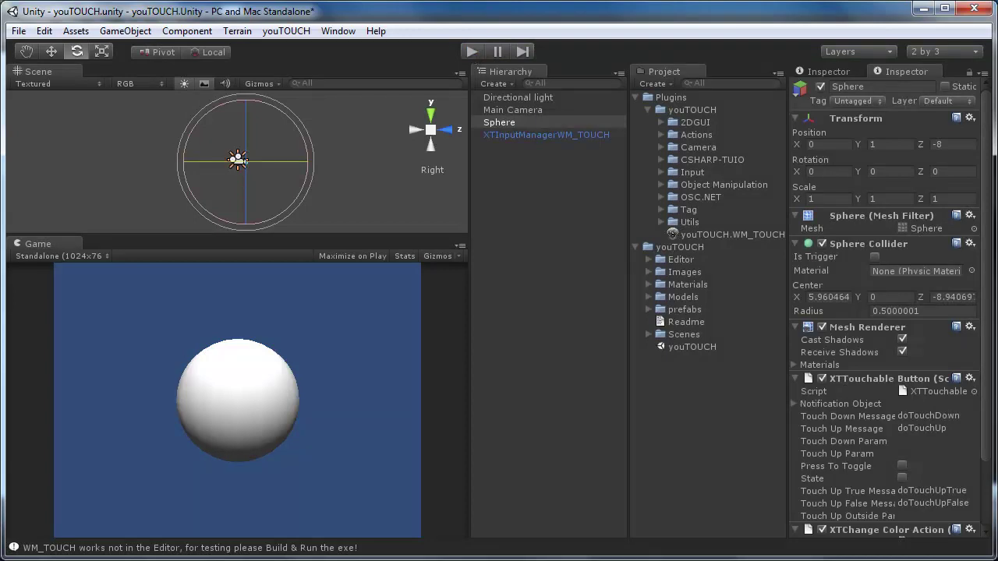
- Expand the touchable button's Notification Object list and add the testScriptGameObject prefab to the scene
{"action": "scroll", "coordinate": [988, 434], "scroll_direction": "down", "scroll_amount": 1}
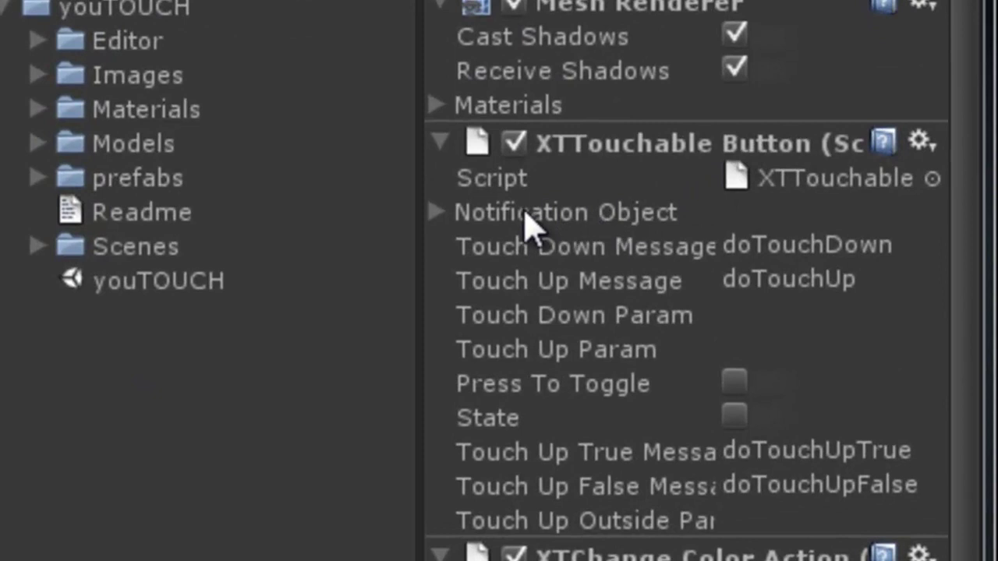
{"action": "left_click", "coordinate": [436, 217]}
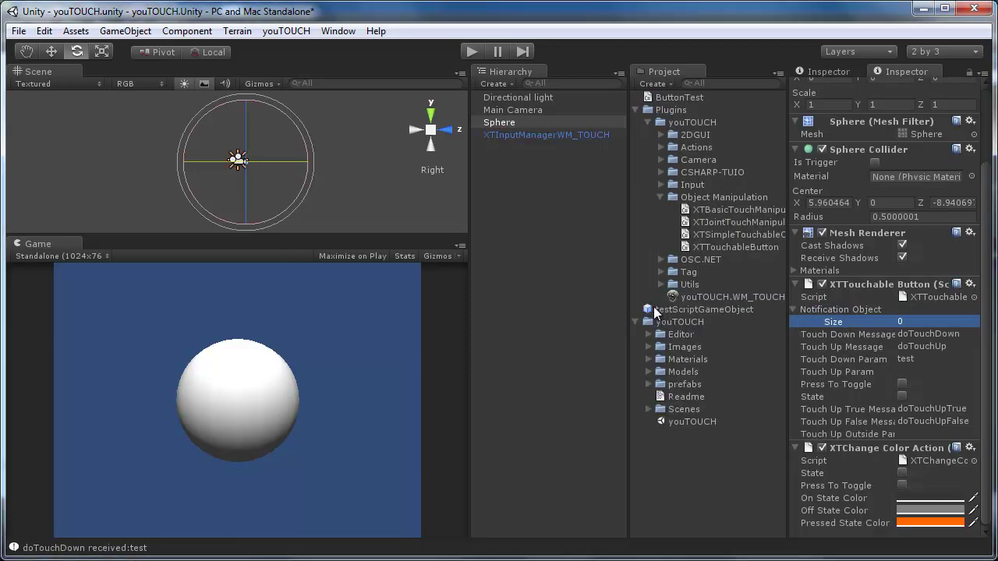
{"action": "left_click", "coordinate": [666, 309]}
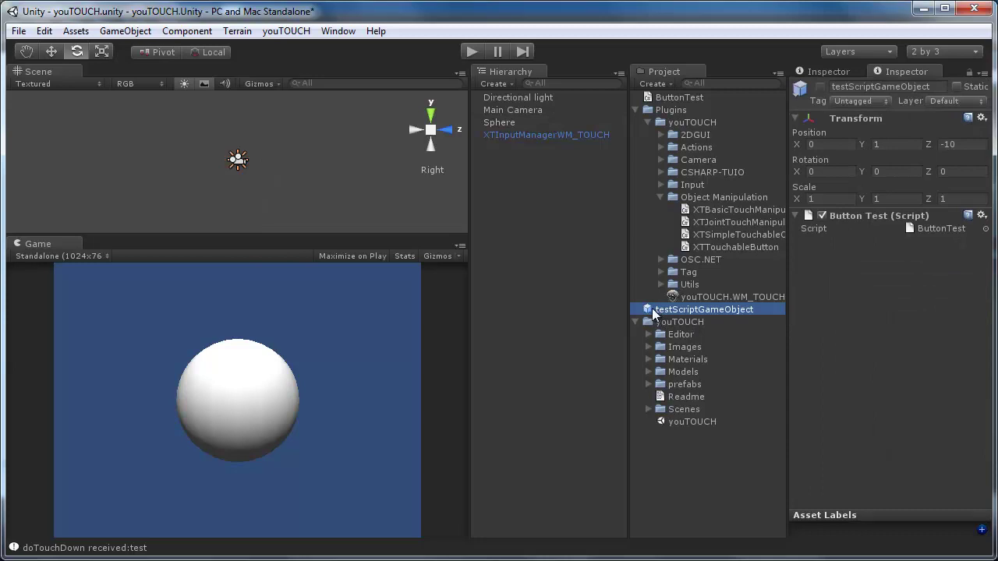
{"action": "left_click_drag", "start_coordinate": [659, 310], "coordinate": [615, 299]}
{"action": "left_click_drag", "start_coordinate": [550, 292], "coordinate": [550, 293]}
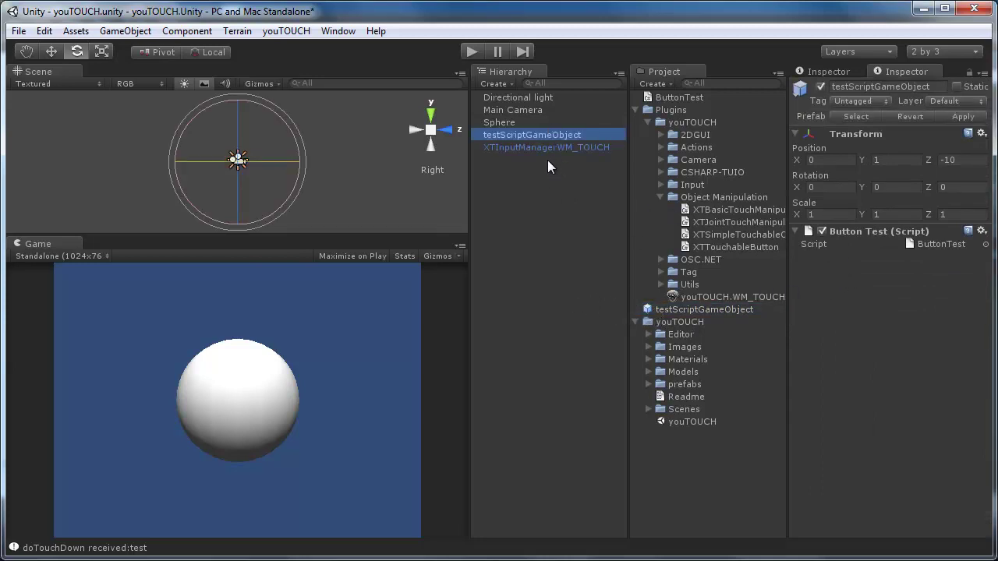
- Assign the scene's testScriptGameObject as a Notification Object of the sphere's XTTouchable Button script
{"action": "left_click", "coordinate": [501, 122]}
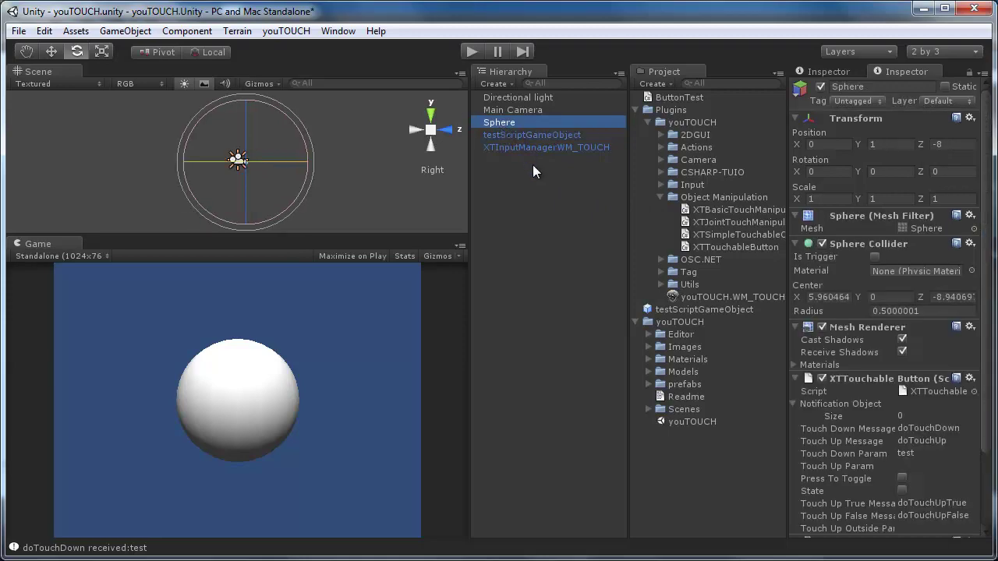
{"action": "left_click_drag", "start_coordinate": [496, 135], "coordinate": [733, 333]}
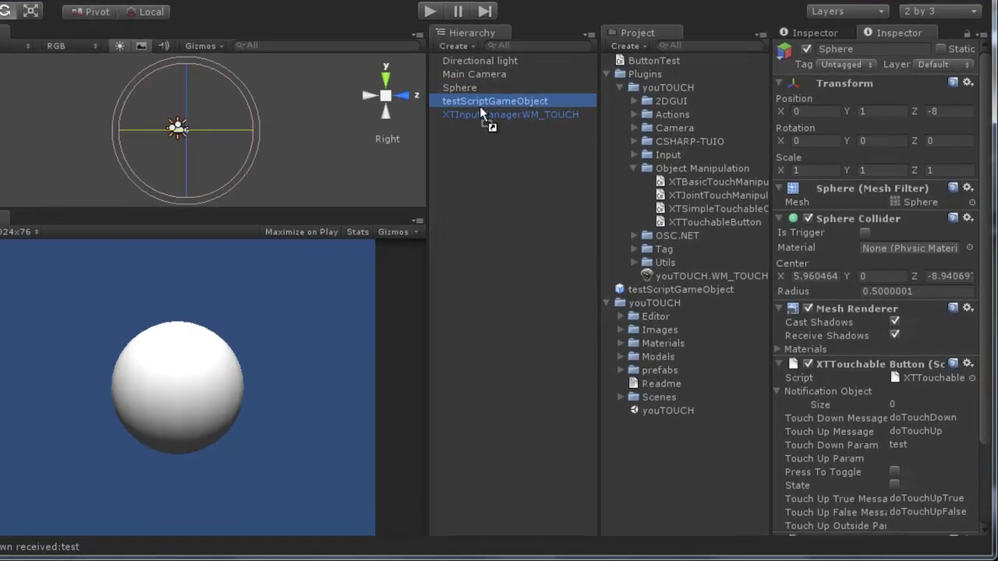
{"action": "left_click_drag", "start_coordinate": [470, 107], "coordinate": [726, 252]}
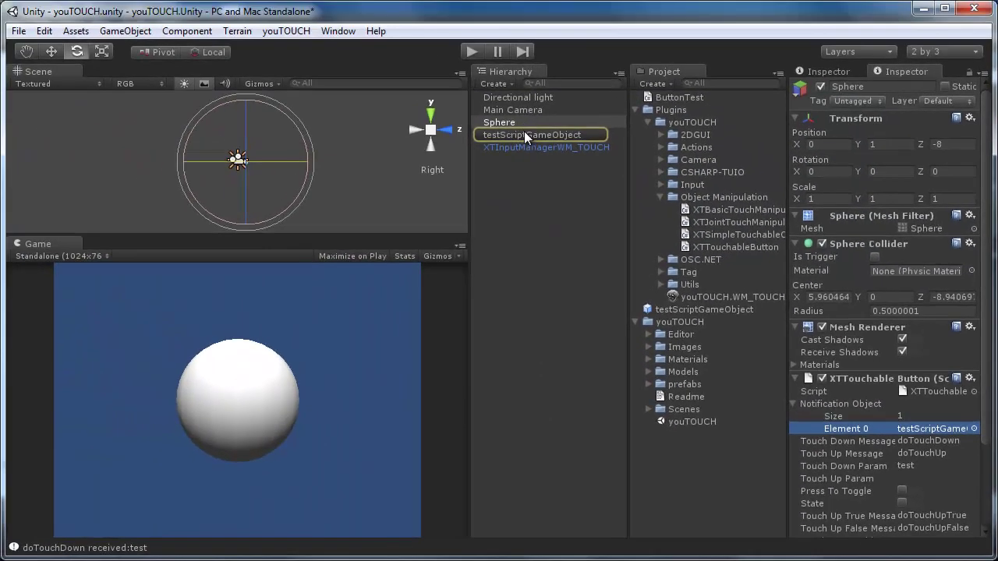
- Examine the ButtonTest script attached to testScriptGameObject, in particular its doTouchDown method
{"action": "left_click", "coordinate": [524, 134]}
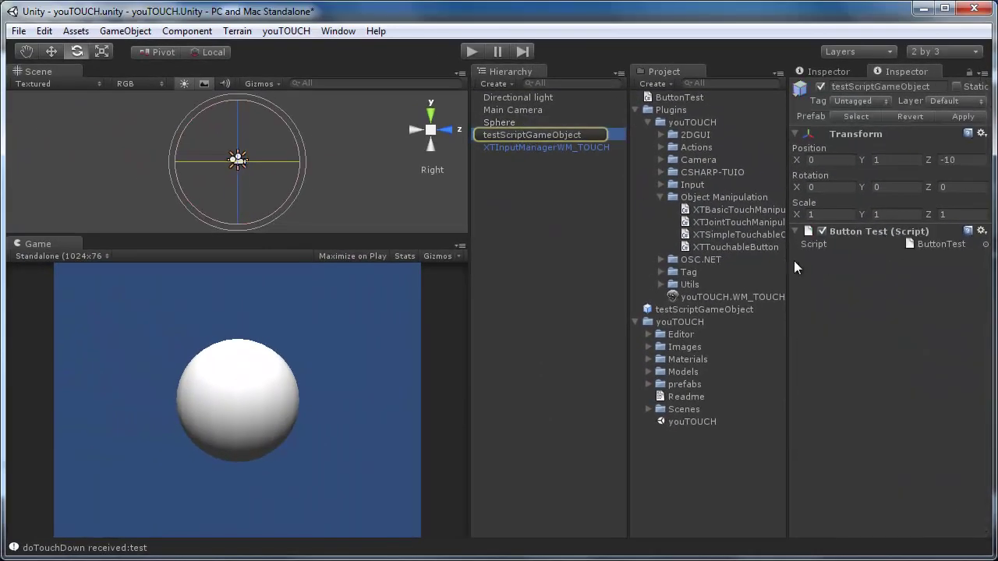
{"action": "left_click", "coordinate": [912, 243]}
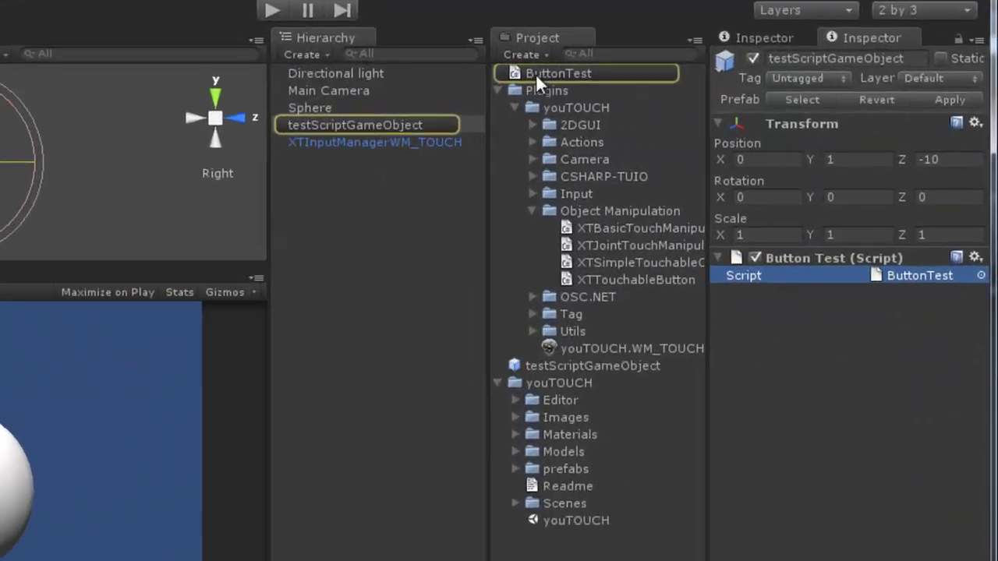
{"action": "left_click", "coordinate": [661, 96]}
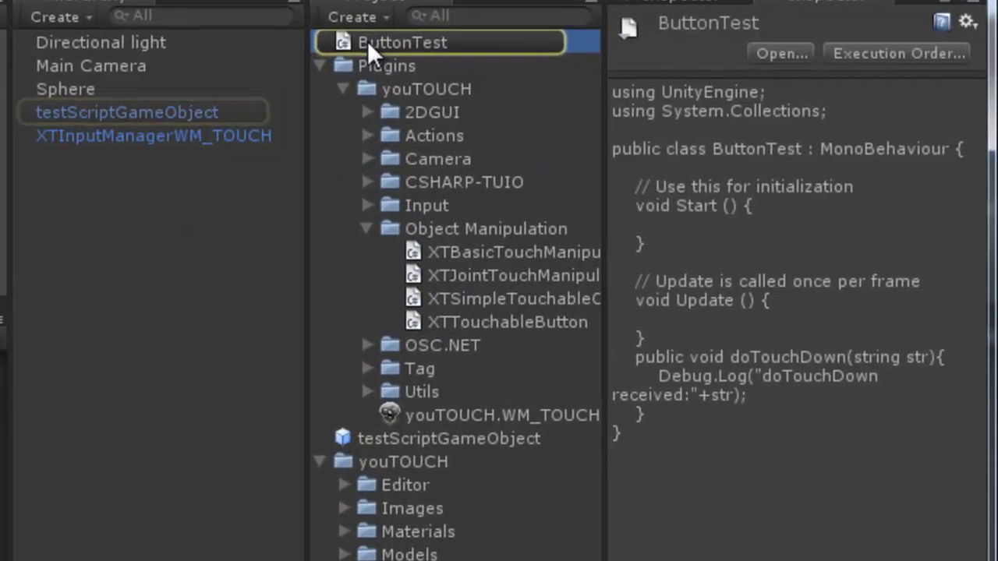
{"action": "left_click", "coordinate": [747, 361]}
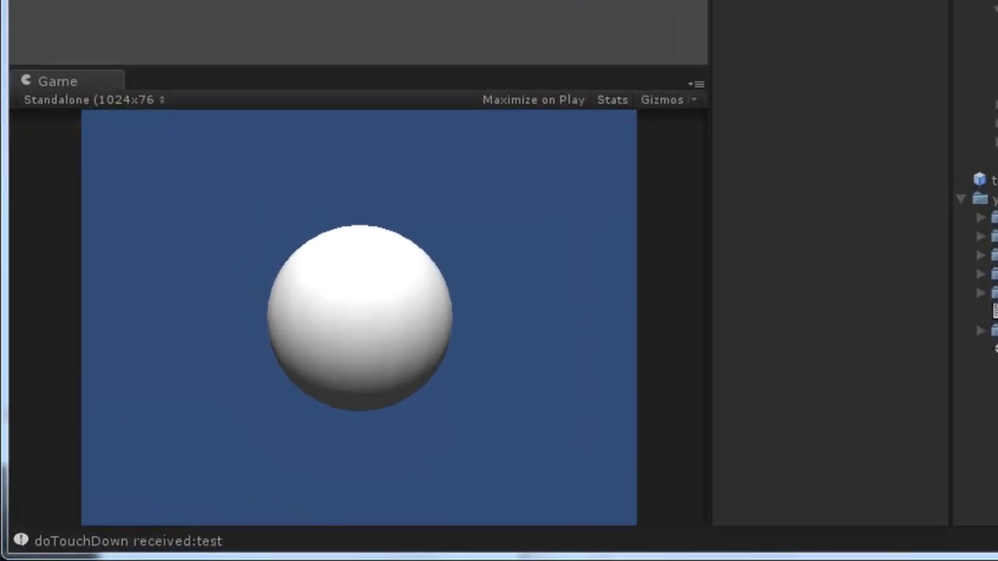
- Run the scene and touch the sphere to test the doTouchDown notification
{"action": "left_click", "coordinate": [373, 329]}
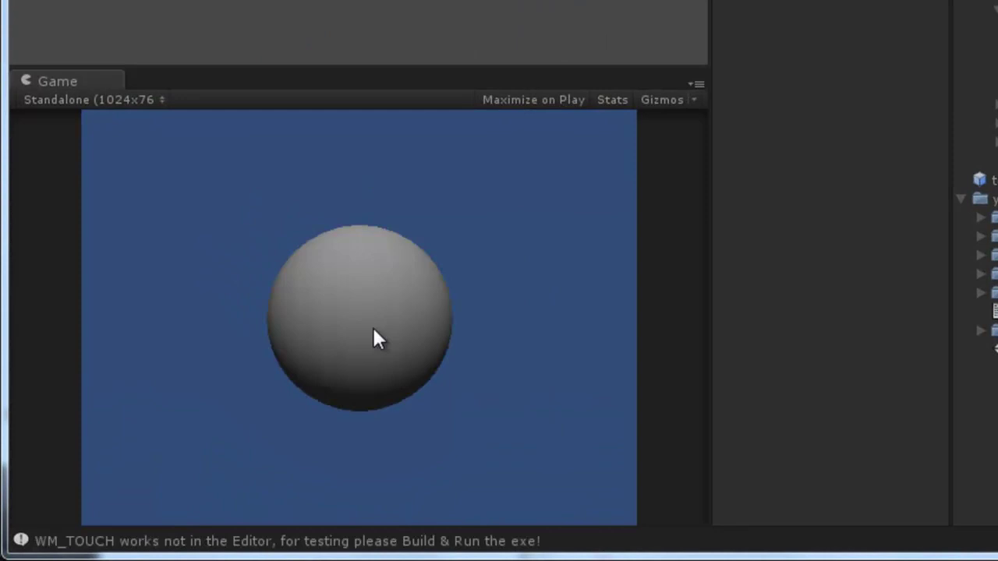
{"action": "left_click", "coordinate": [372, 340]}
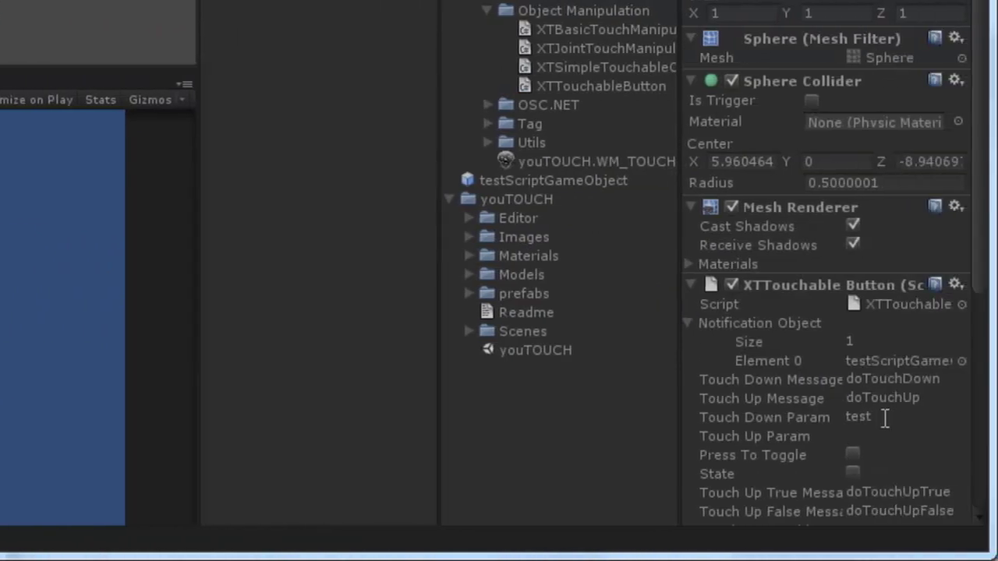
- Set the sphere's Touch Down Param to test3 while the scene is running
{"action": "left_click", "coordinate": [887, 416]}
{"action": "left_click", "coordinate": [887, 418]}
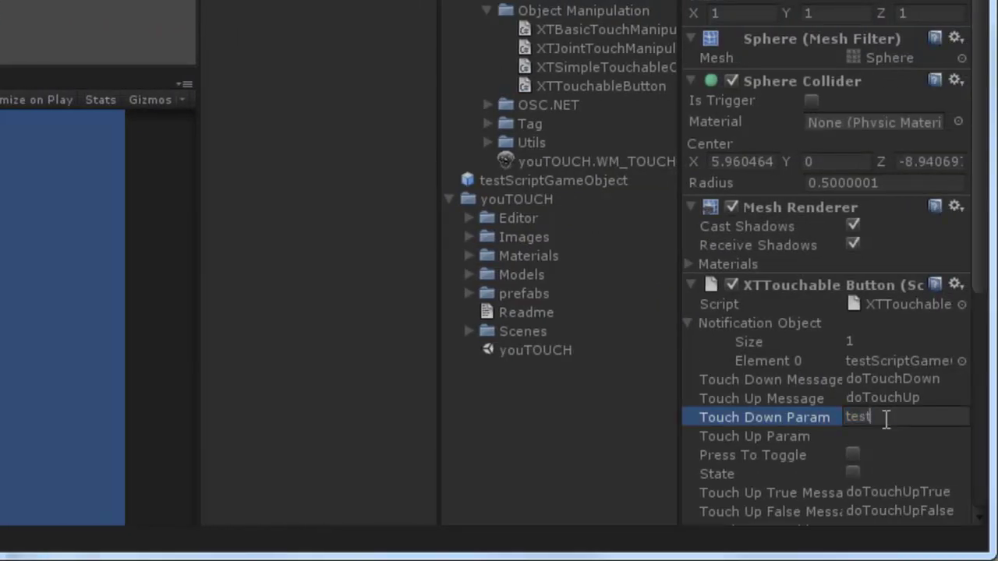
{"action": "type", "text": "3"}
{"action": "key", "text": "Return"}
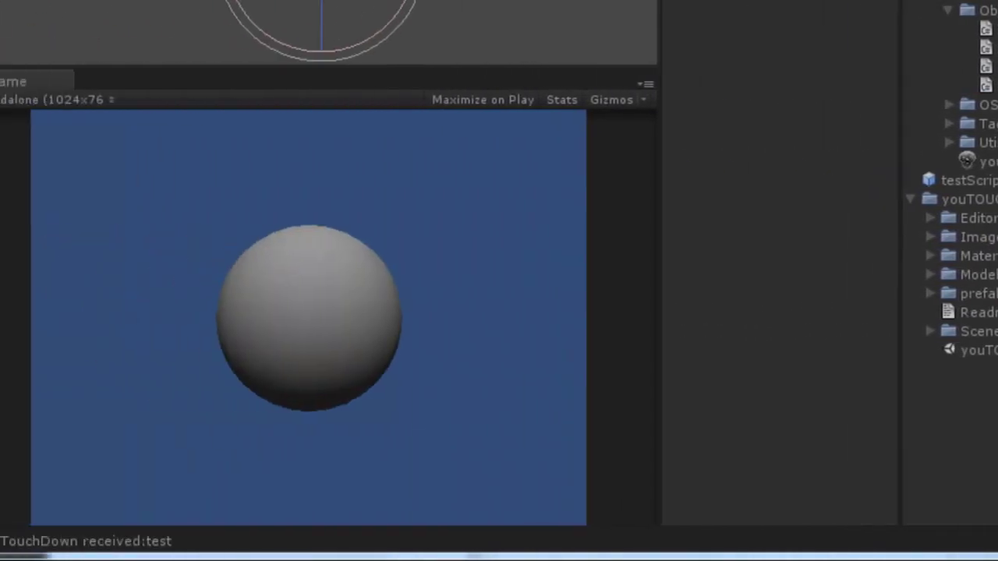
- Touch the sphere again to check the message sent with the changed parameter, and stop play mode
{"action": "left_click", "coordinate": [397, 348]}
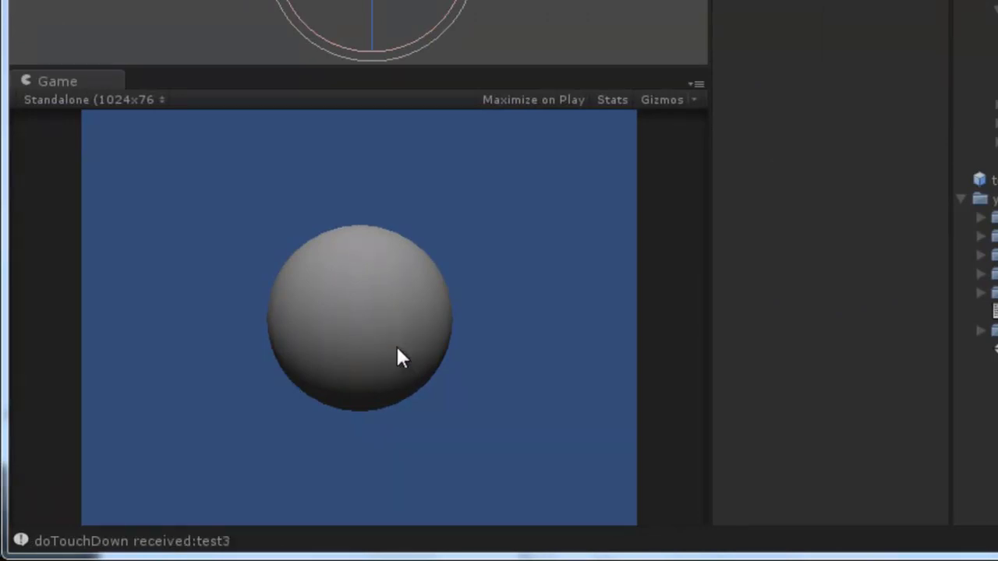
{"action": "left_click", "coordinate": [397, 349]}
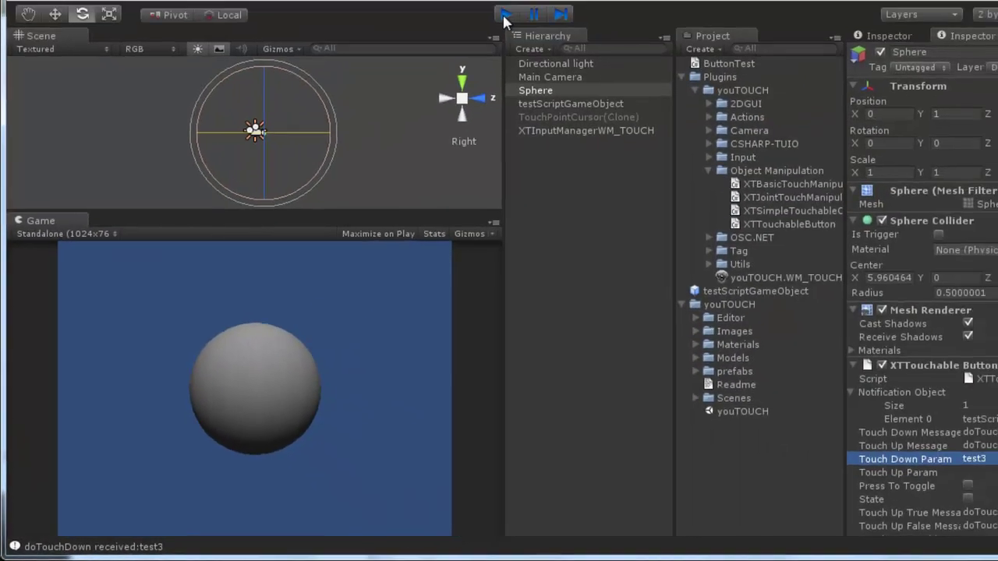
{"action": "left_click", "coordinate": [505, 16]}
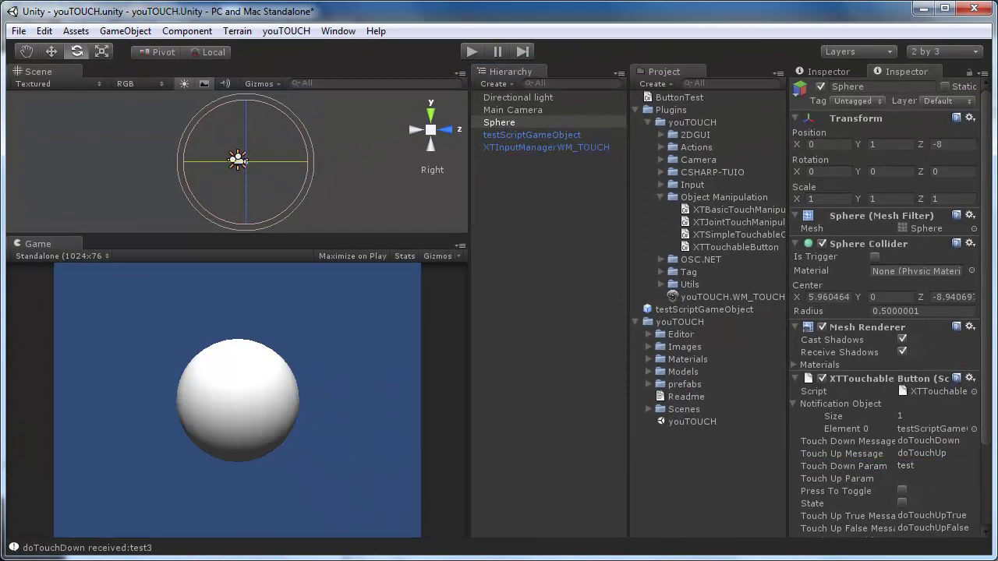
{"action": "scroll", "coordinate": [886, 311], "scroll_direction": "down", "scroll_amount": 3}
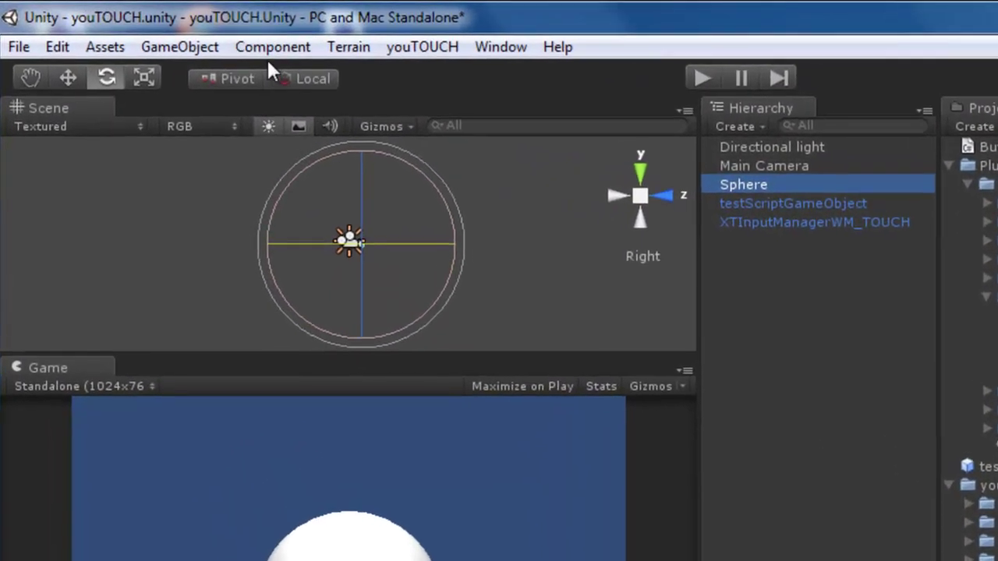
- Add the youTOUCH SendEventAction component to the sphere
{"action": "left_click", "coordinate": [187, 31]}
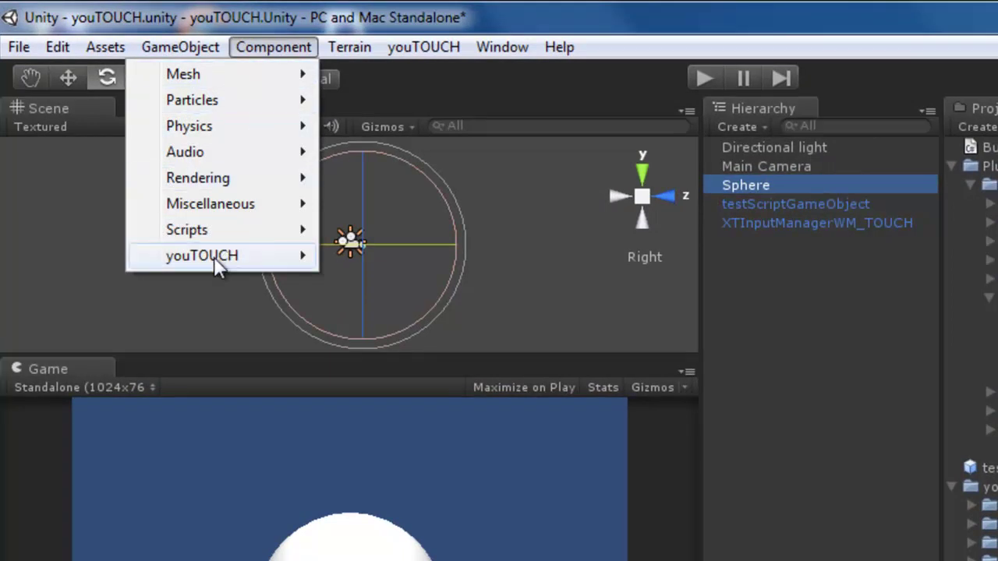
{"action": "mouse_move", "coordinate": [215, 262]}
{"action": "mouse_move", "coordinate": [355, 260]}
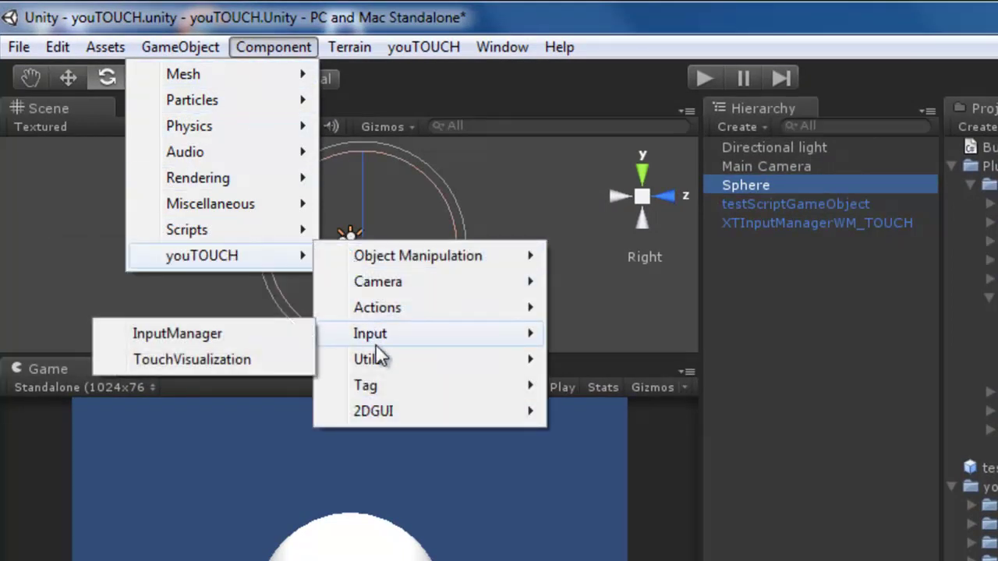
{"action": "mouse_move", "coordinate": [385, 317]}
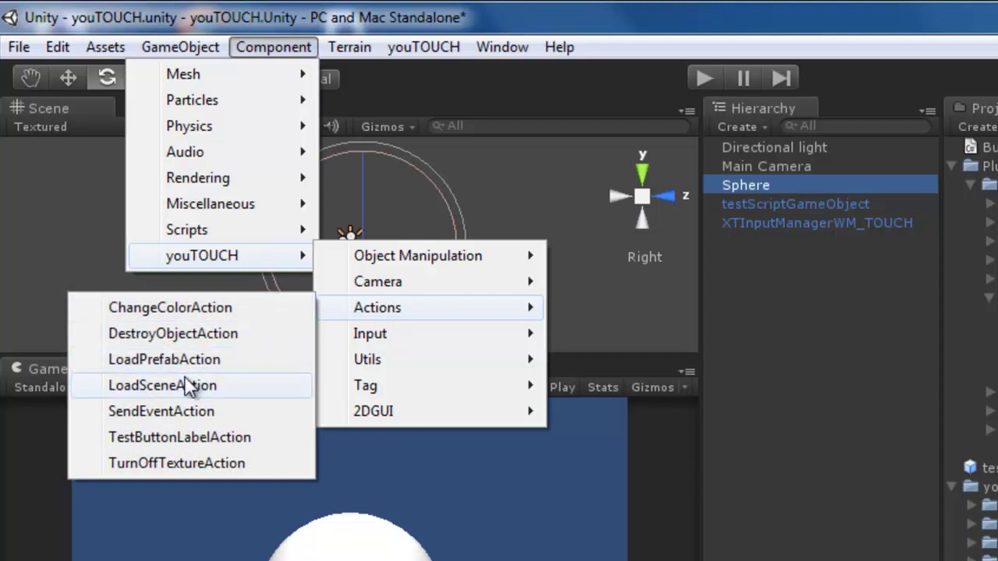
{"action": "left_click", "coordinate": [173, 411]}
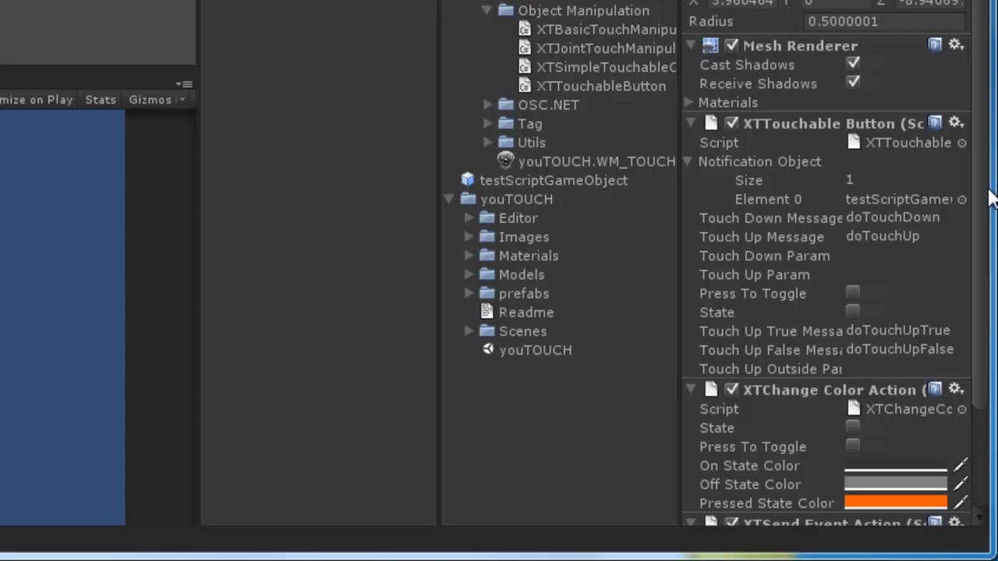
- Assign testScriptGameObject as the notification object of the sphere's XTSend Event Action component
{"action": "scroll", "coordinate": [984, 234], "scroll_direction": "down", "scroll_amount": 3}
{"action": "scroll", "coordinate": [984, 269], "scroll_direction": "down", "scroll_amount": 1}
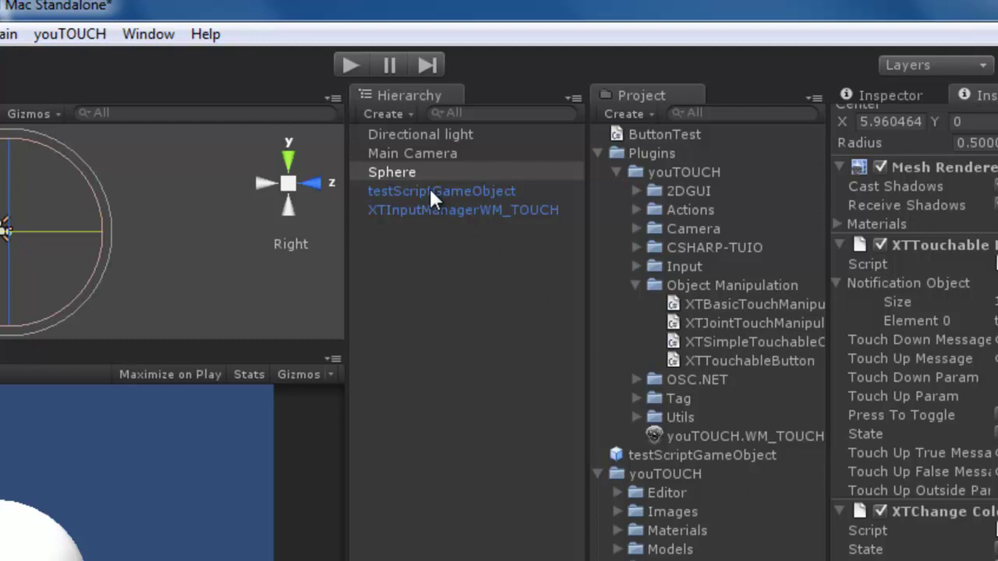
{"action": "left_click_drag", "start_coordinate": [431, 192], "coordinate": [882, 560]}
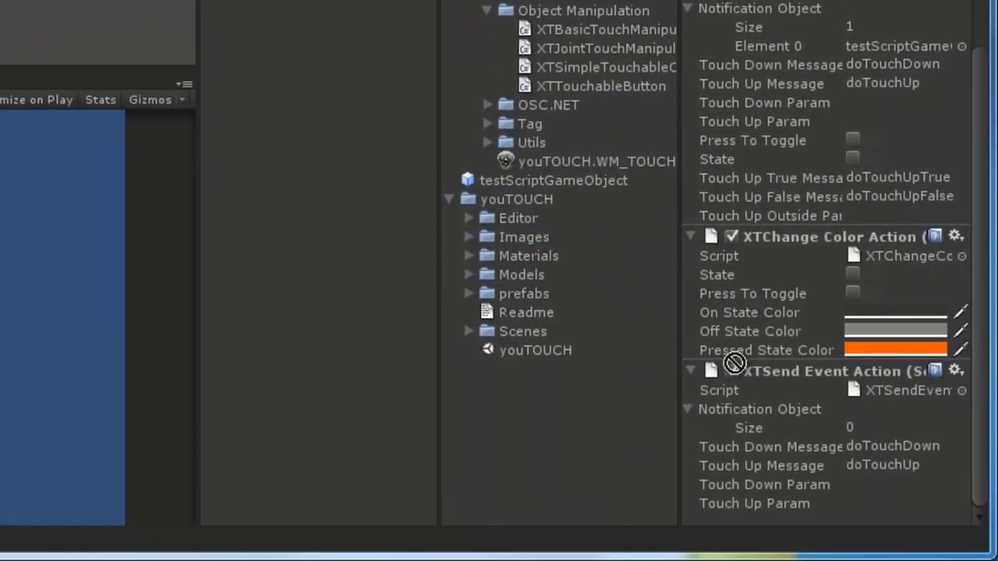
{"action": "left_click_drag", "start_coordinate": [735, 364], "coordinate": [757, 412]}
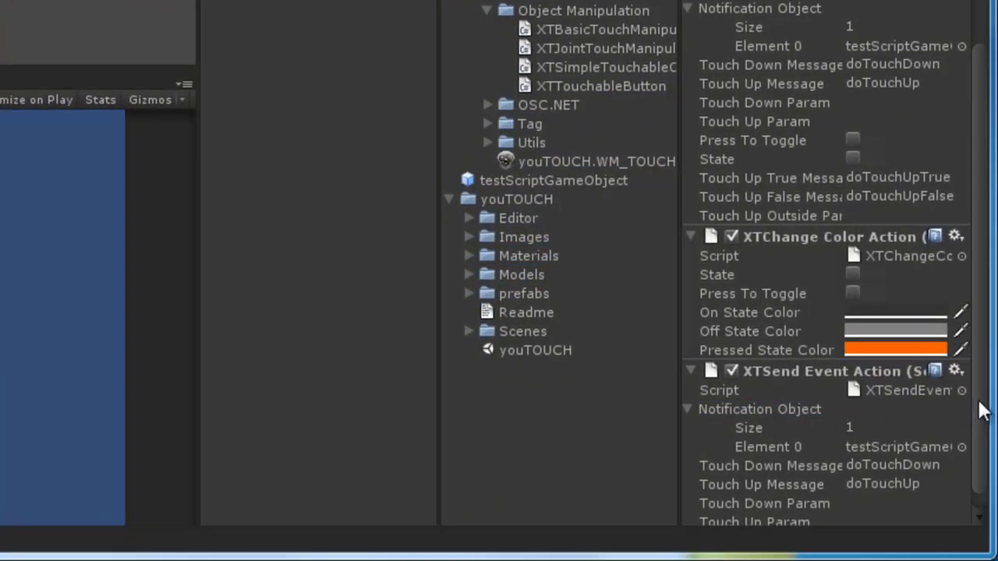
- Set the Notification Object size of the sphere's XTTouchable Button component to 0
{"action": "left_click_drag", "start_coordinate": [980, 408], "coordinate": [990, 205]}
{"action": "left_click", "coordinate": [866, 341]}
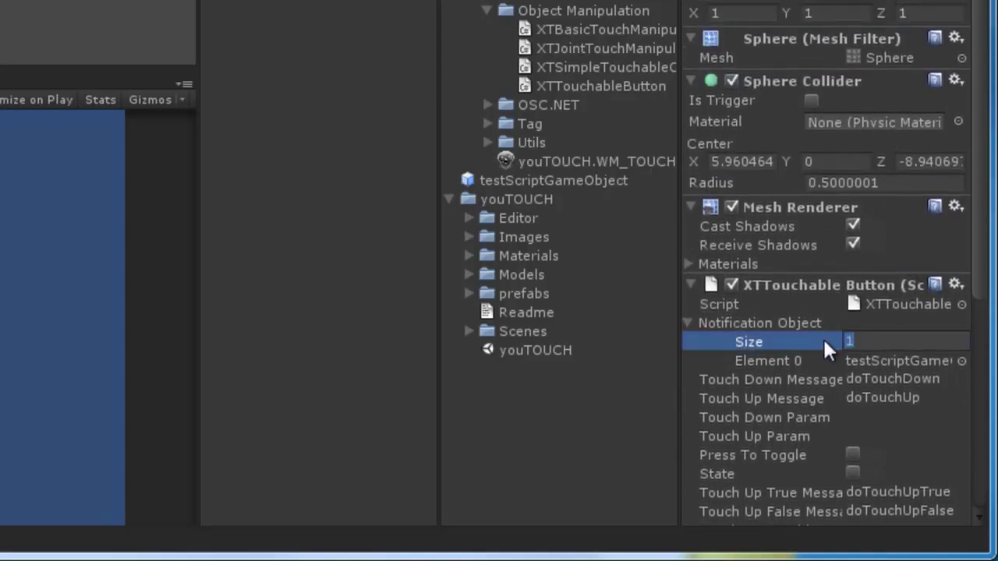
{"action": "type", "text": "0"}
{"action": "key", "text": "Return"}
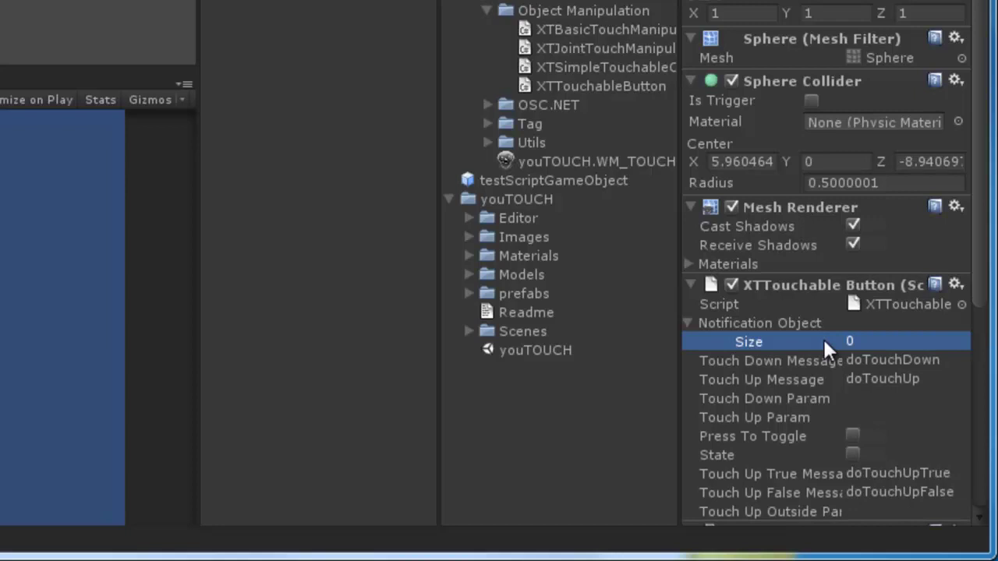
- Set the Touch Down Param of the sphere's XTSend Event Action component to test55
{"action": "left_click_drag", "start_coordinate": [988, 281], "coordinate": [988, 507]}
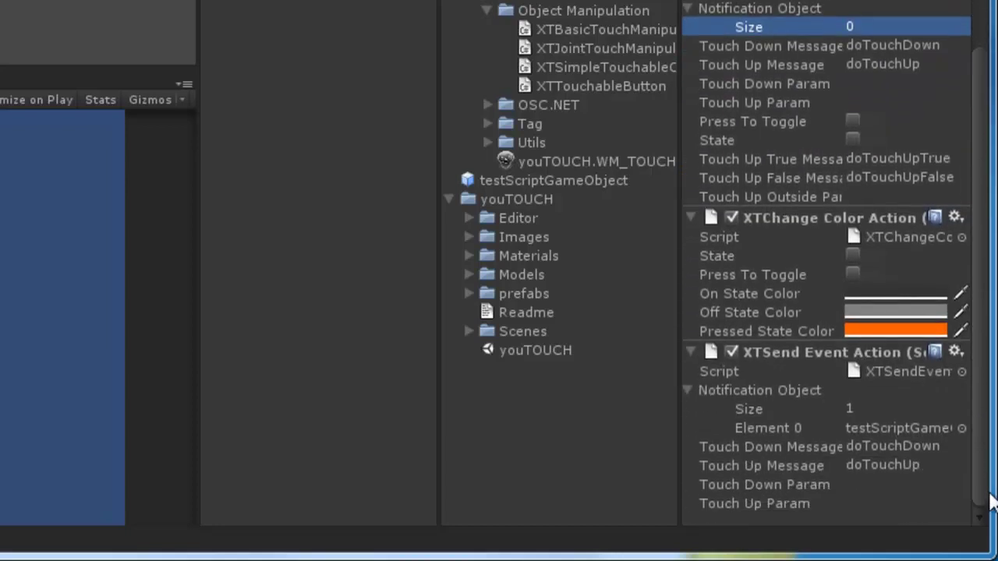
{"action": "left_click", "coordinate": [875, 486]}
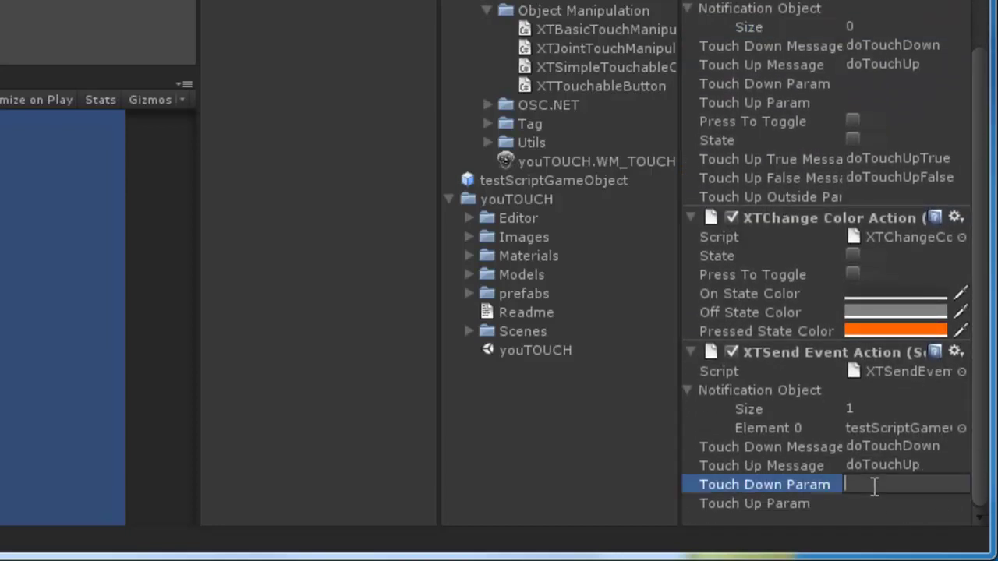
{"action": "type", "text": "test55"}
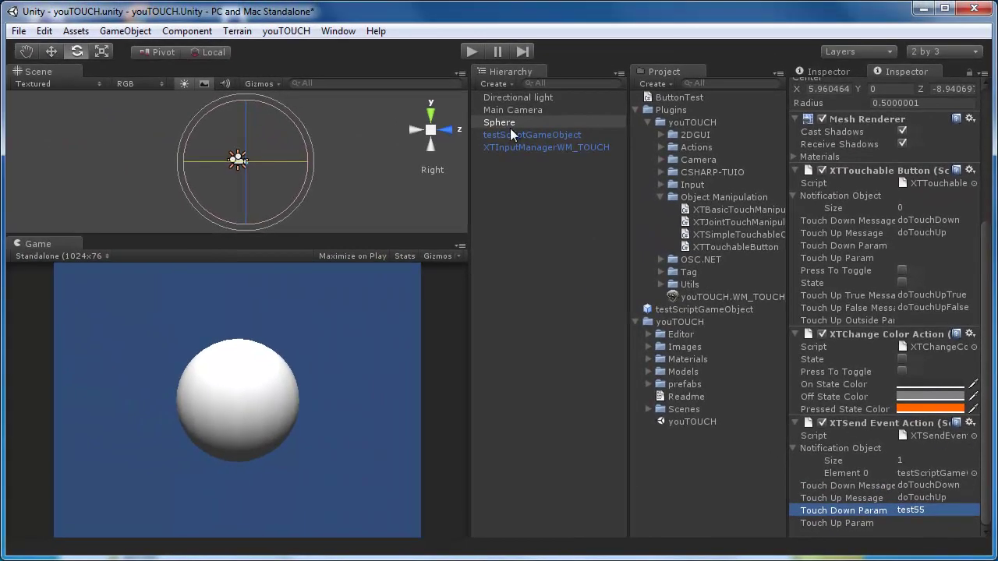
- Run the scene, touch the sphere to test the message sent by the Send Event Action, and stop play mode
{"action": "left_click", "coordinate": [471, 52]}
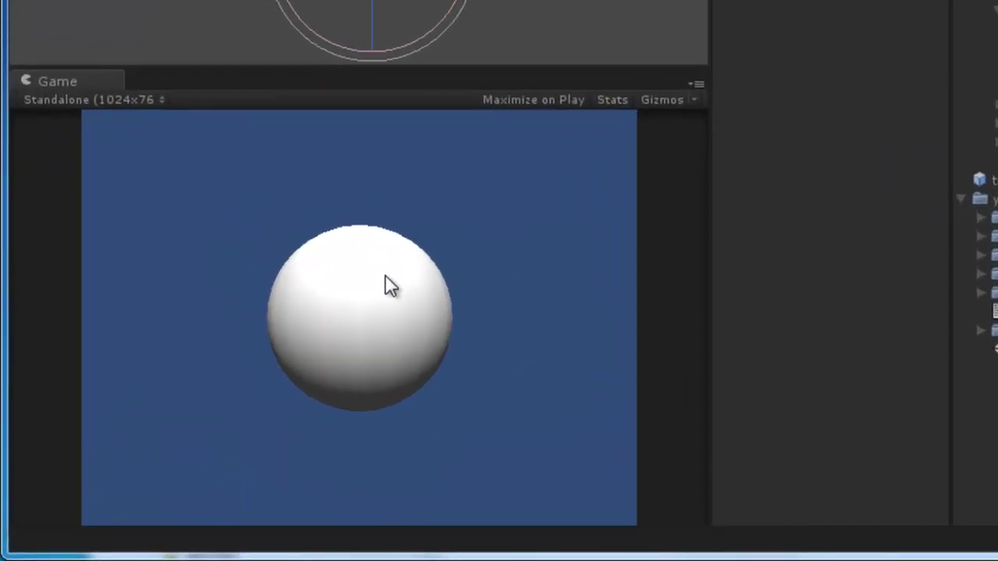
{"action": "left_click", "coordinate": [372, 284]}
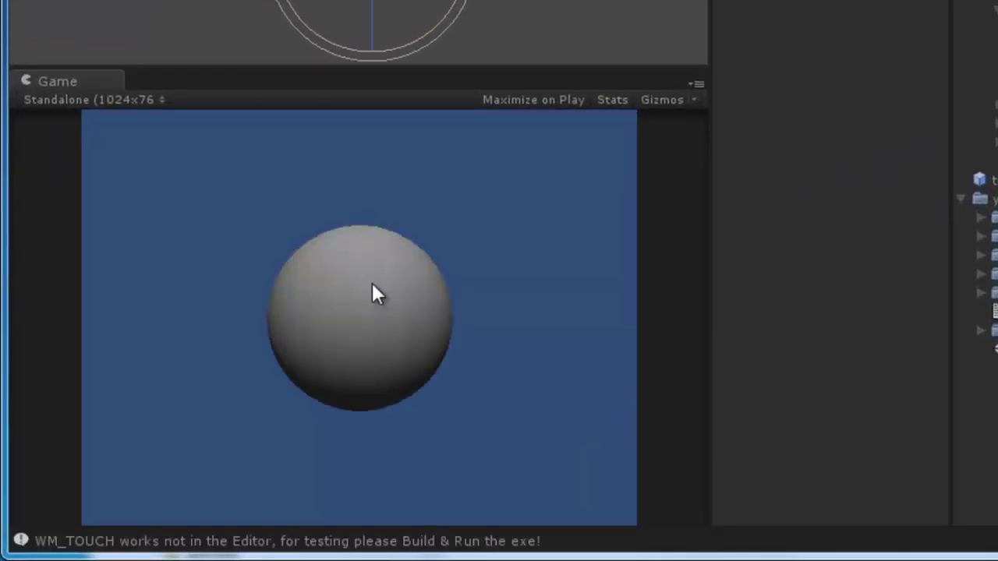
{"action": "left_click", "coordinate": [361, 306]}
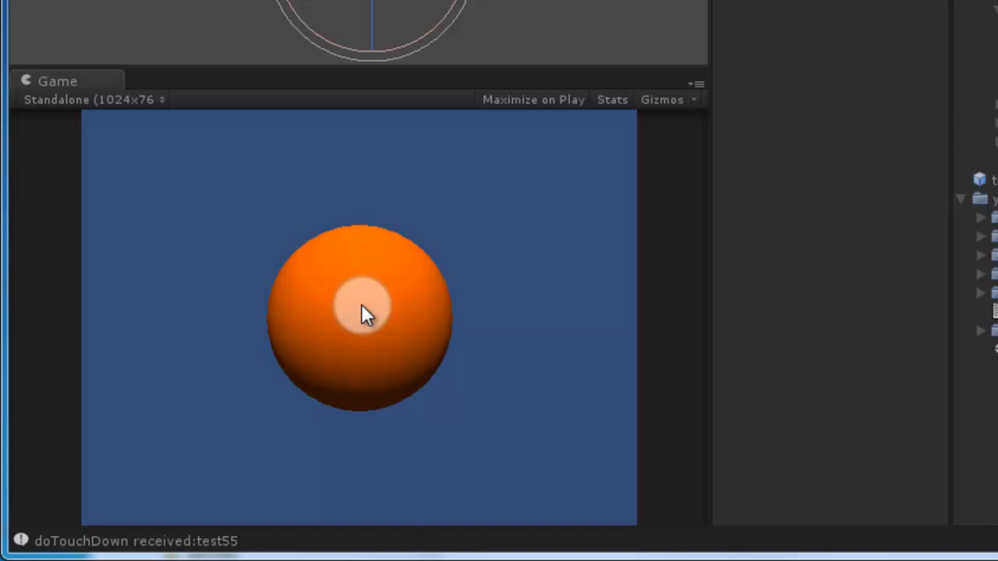
{"action": "left_click", "coordinate": [363, 311]}
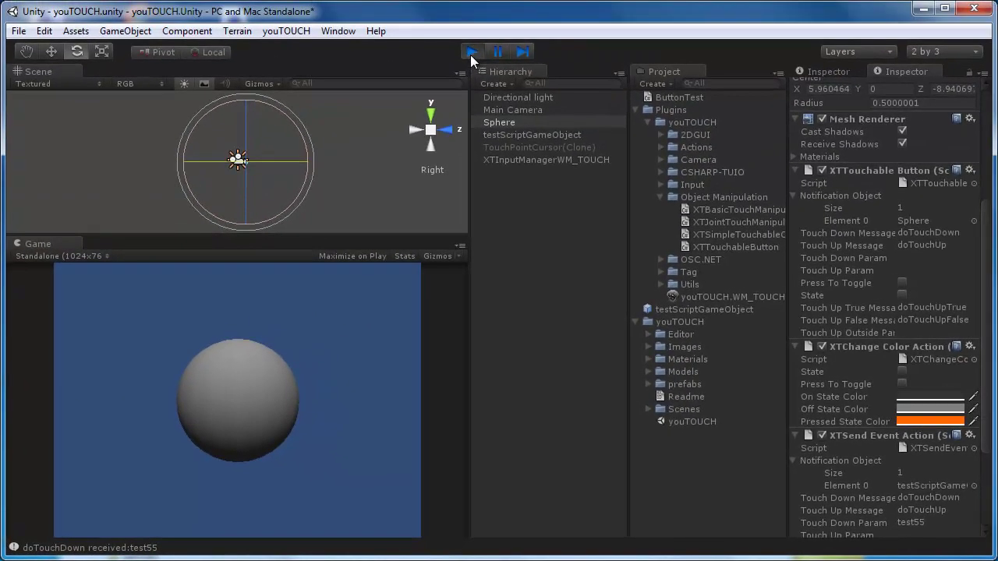
{"action": "left_click", "coordinate": [471, 52]}
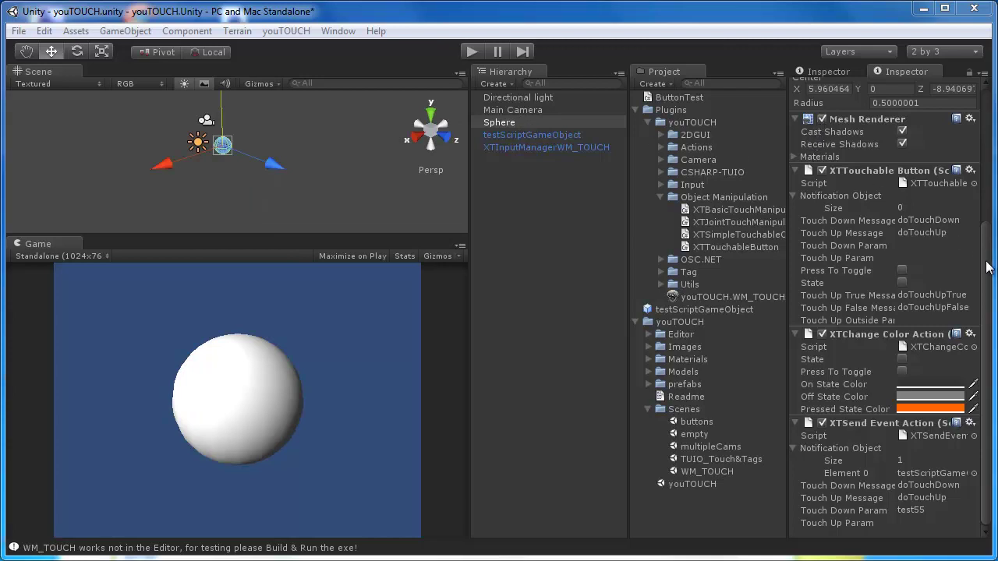
- Deactivate the sphere and add a plane to the scene
{"action": "left_click_drag", "start_coordinate": [990, 269], "coordinate": [989, 86]}
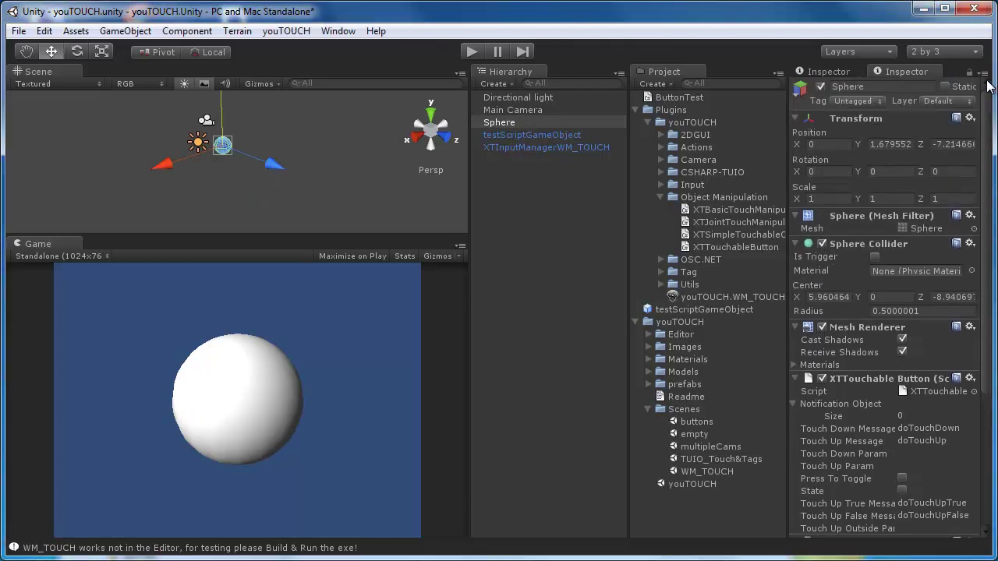
{"action": "left_click", "coordinate": [821, 87]}
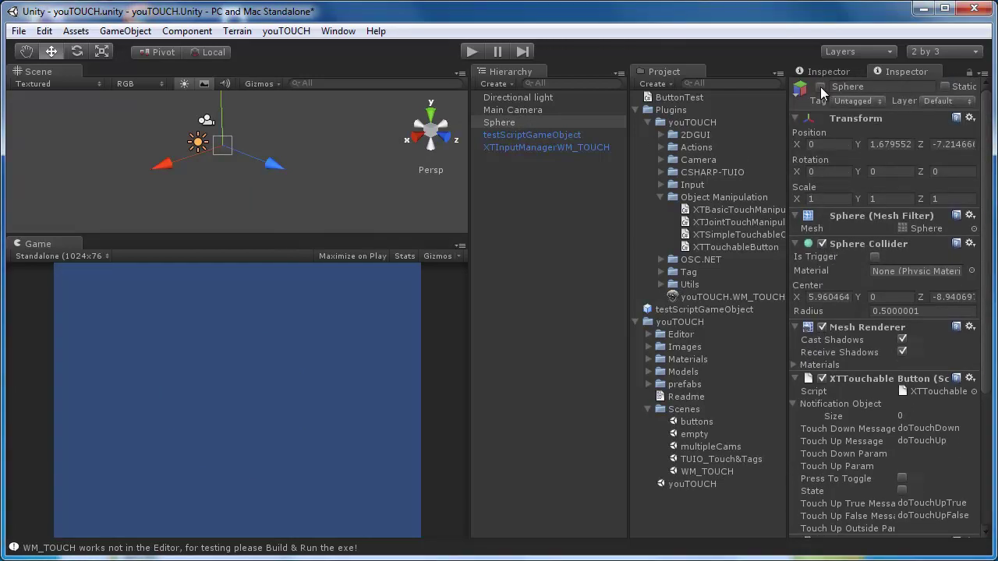
{"action": "left_click", "coordinate": [124, 33]}
{"action": "mouse_move", "coordinate": [101, 64]}
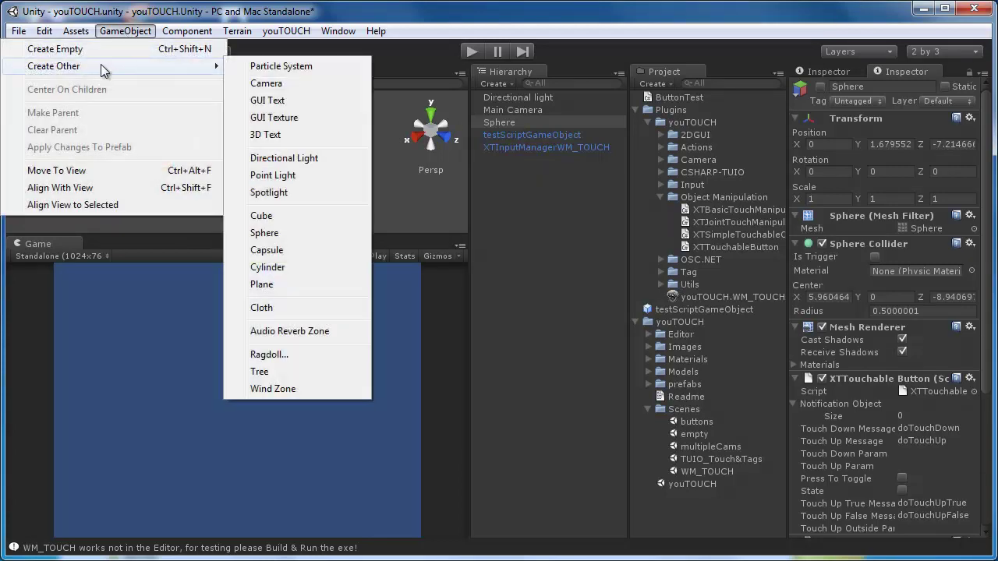
{"action": "left_click", "coordinate": [265, 285]}
- Set the plane's scale to 0.3 in X and 0.3 in Z
{"action": "left_click", "coordinate": [828, 200]}
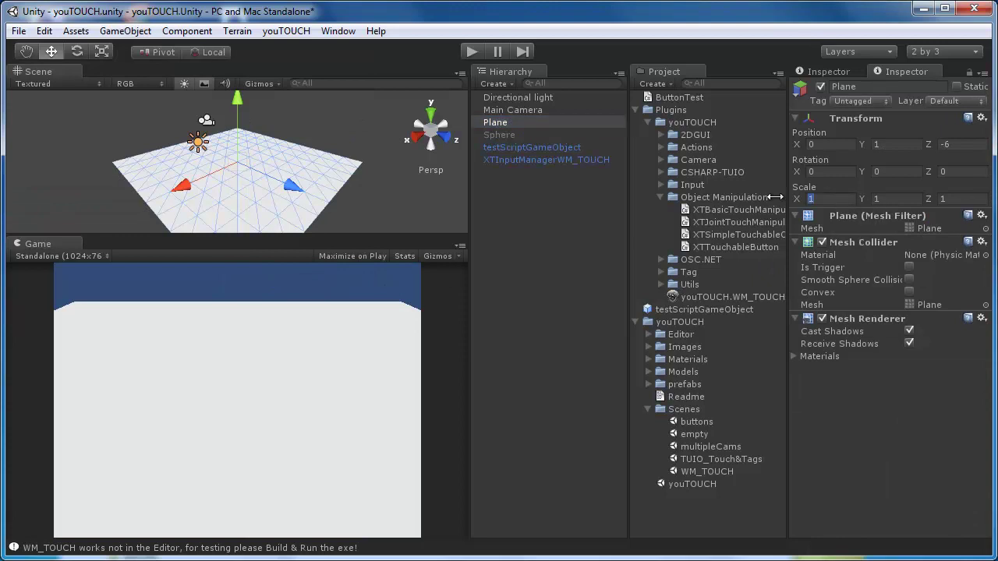
{"action": "type", "text": ".03"}
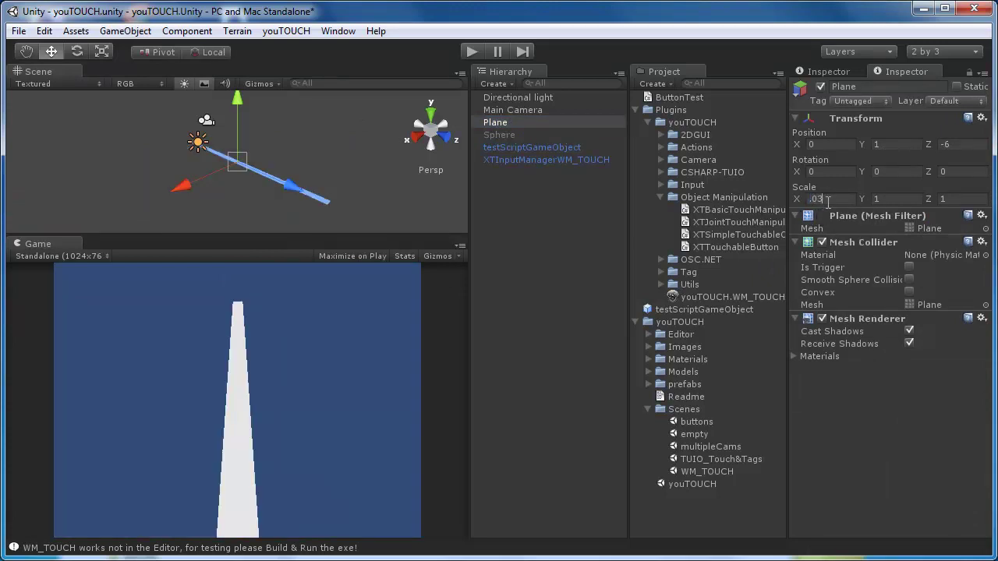
{"action": "key", "text": "Return"}
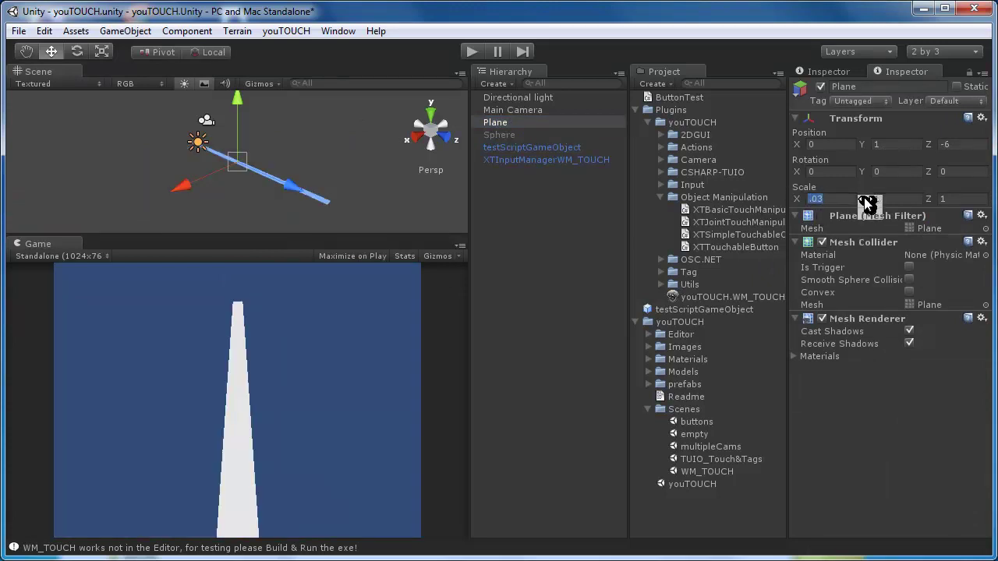
{"action": "type", "text": "0"}
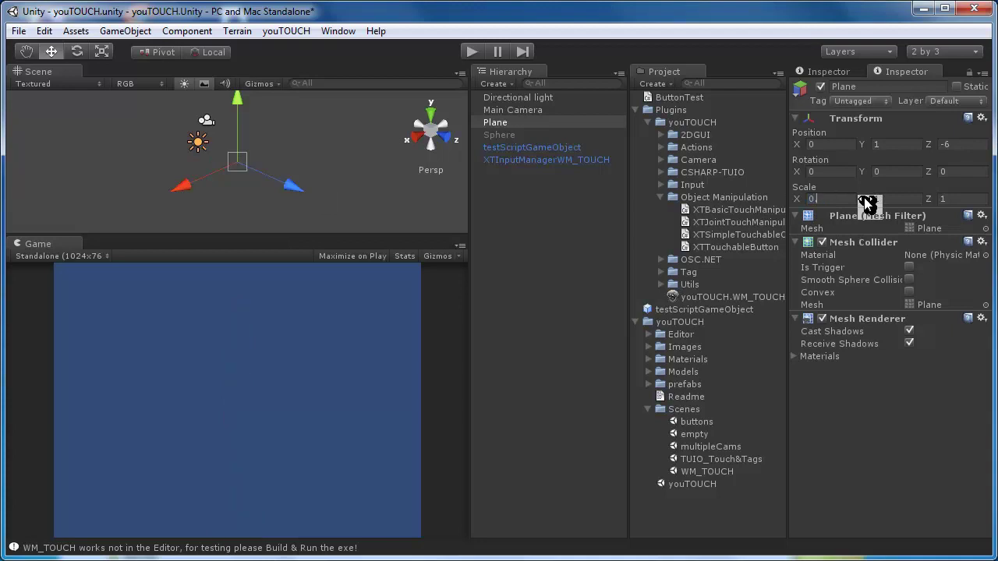
{"action": "type", "text": ".3"}
{"action": "key", "text": "Return"}
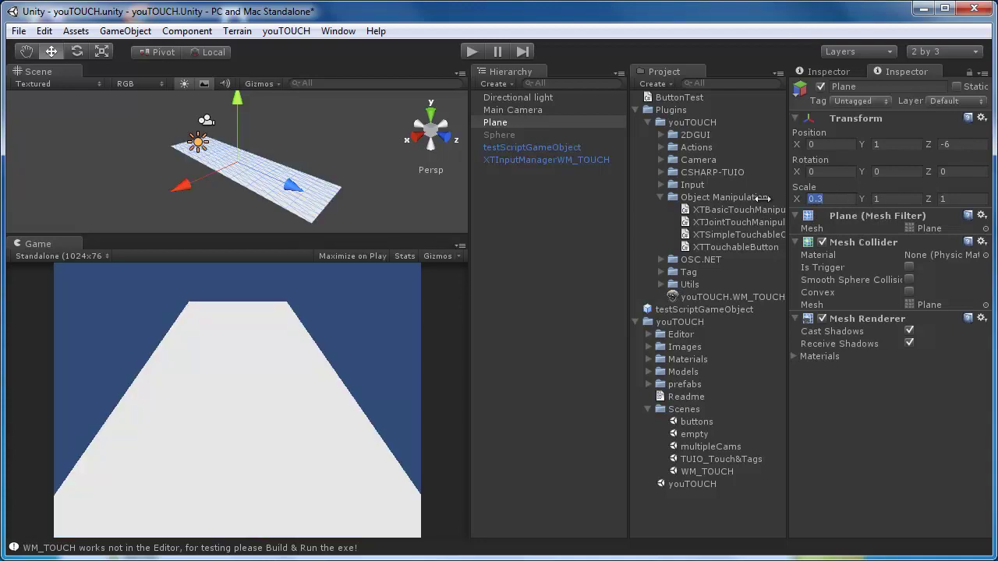
{"action": "left_click", "coordinate": [929, 200]}
{"action": "type", "text": "0.3"}
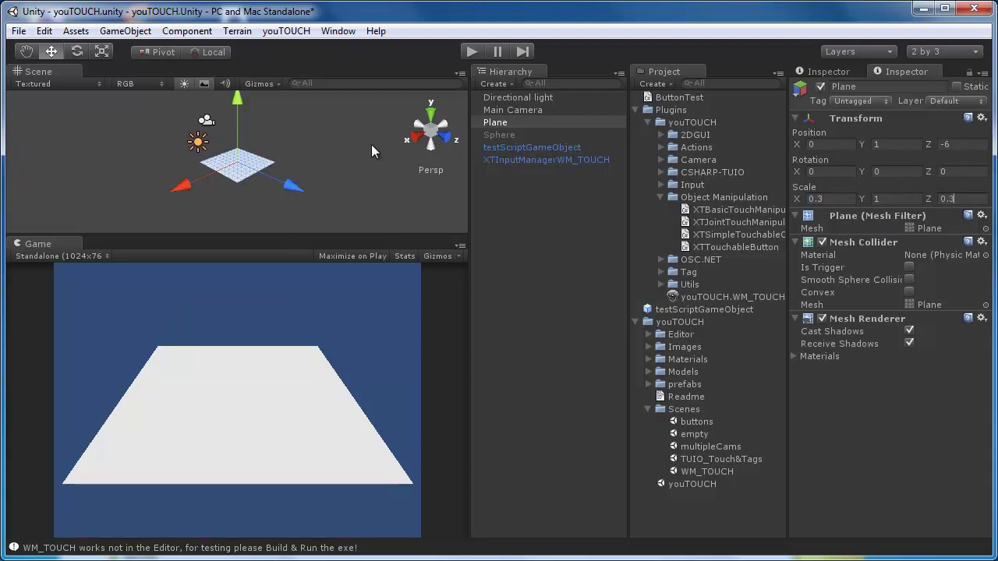
- Add a cube to the scene and raise it along the Y axis above the plane
{"action": "left_click", "coordinate": [113, 31]}
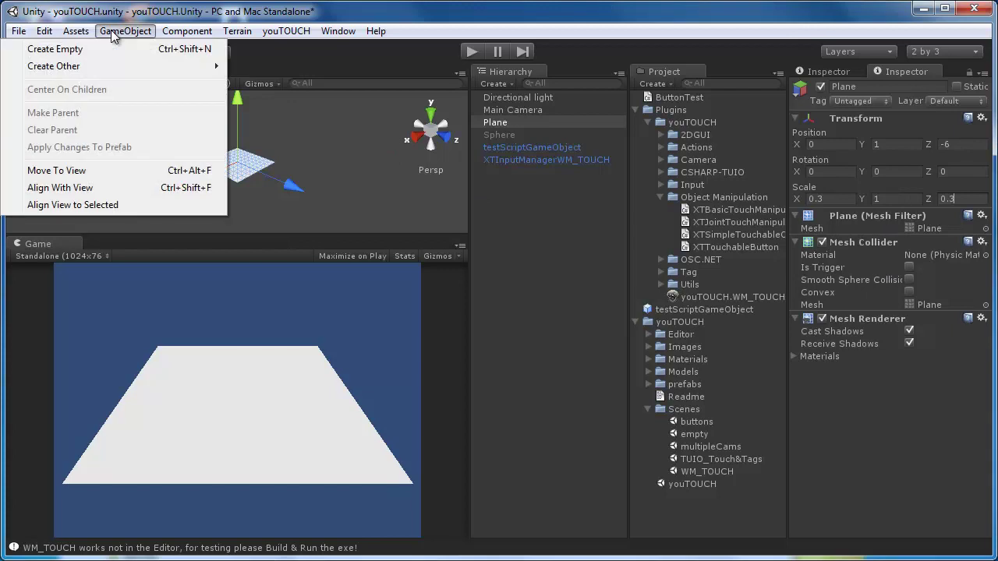
{"action": "mouse_move", "coordinate": [100, 68]}
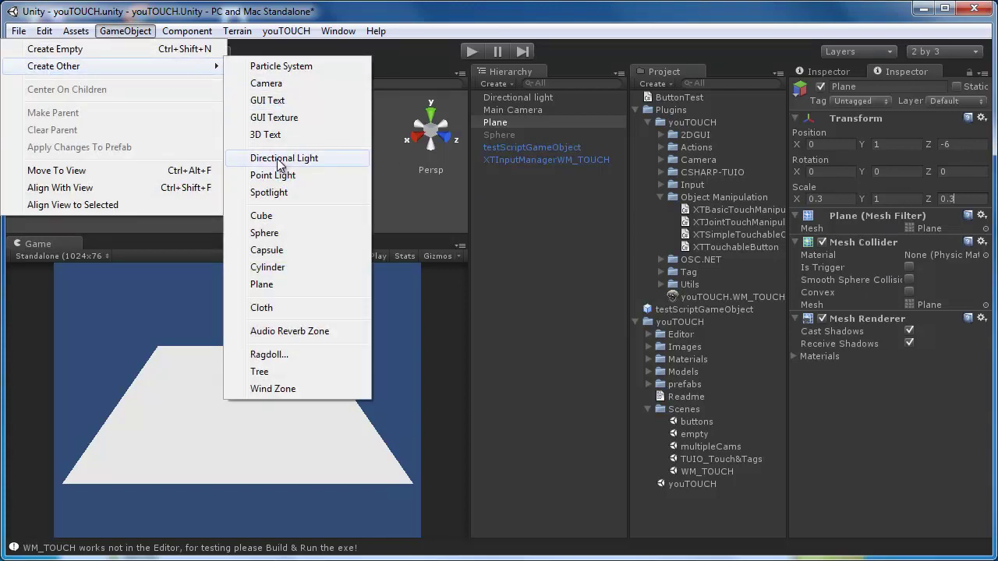
{"action": "left_click", "coordinate": [267, 216]}
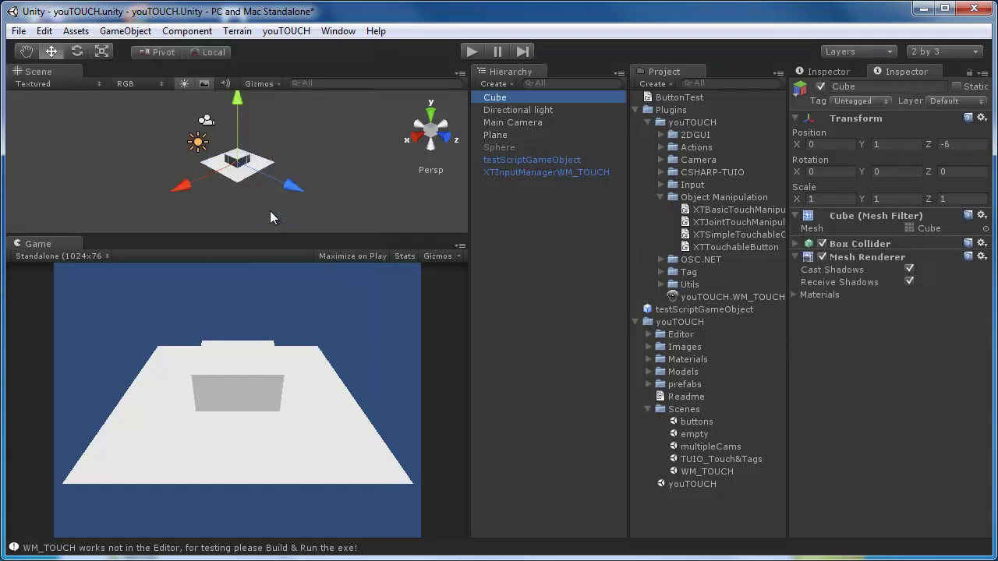
{"action": "left_click_drag", "start_coordinate": [235, 109], "coordinate": [235, 96]}
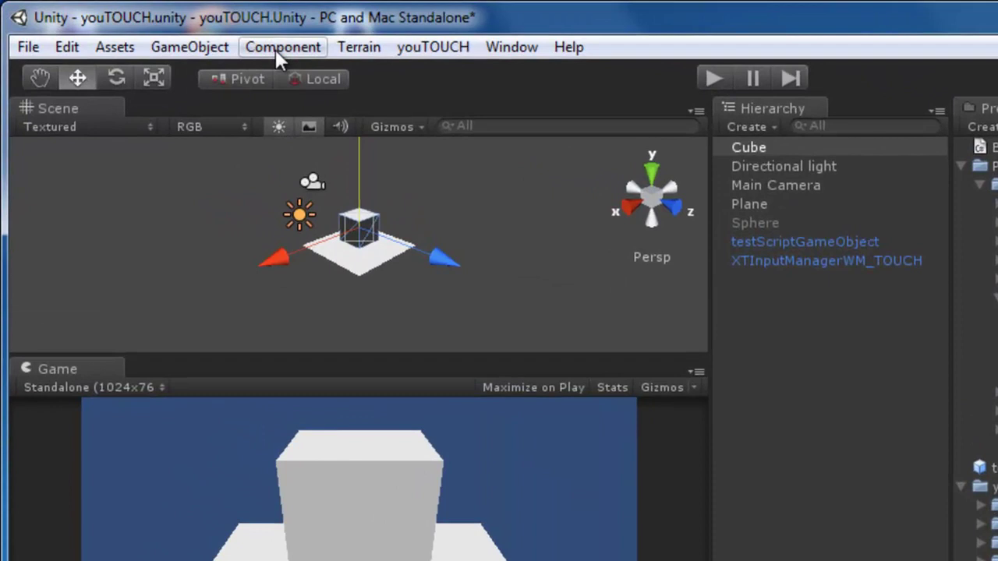
- Add the youTOUCH JointTouchManipulation component to the cube and view its Rigidbody and joint settings
{"action": "left_click", "coordinate": [192, 34]}
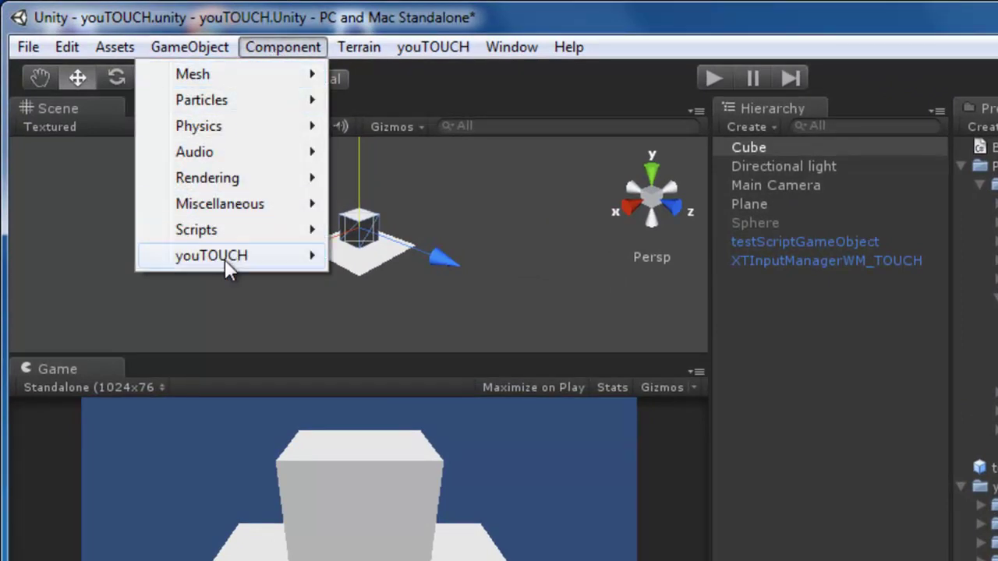
{"action": "mouse_move", "coordinate": [228, 267]}
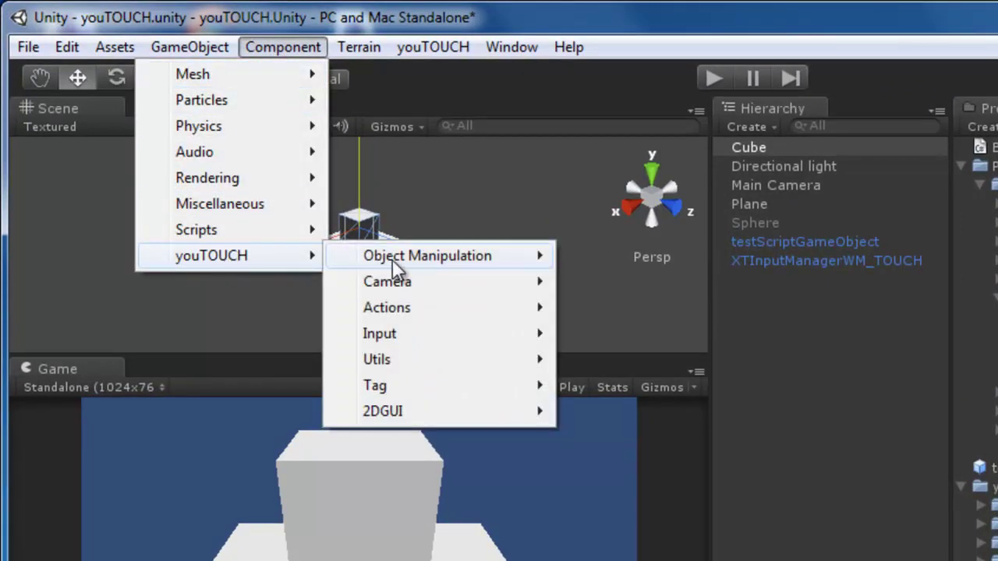
{"action": "mouse_move", "coordinate": [398, 265]}
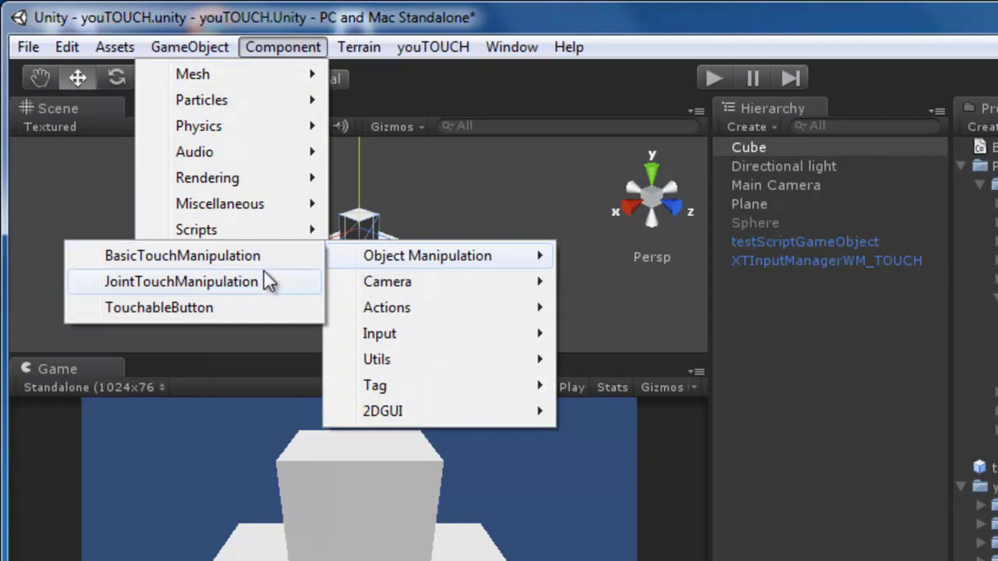
{"action": "left_click", "coordinate": [226, 281]}
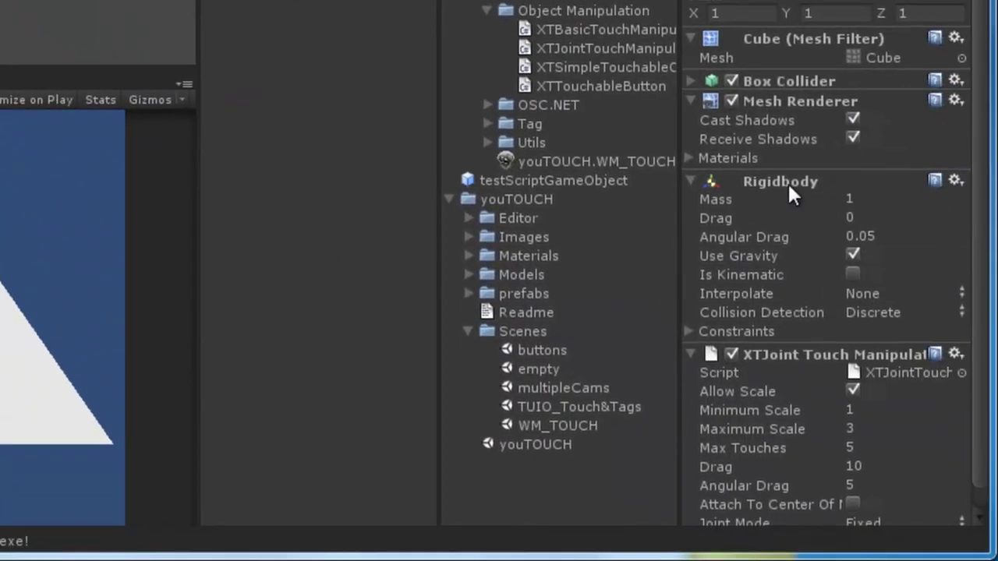
{"action": "left_click_drag", "start_coordinate": [981, 195], "coordinate": [980, 216]}
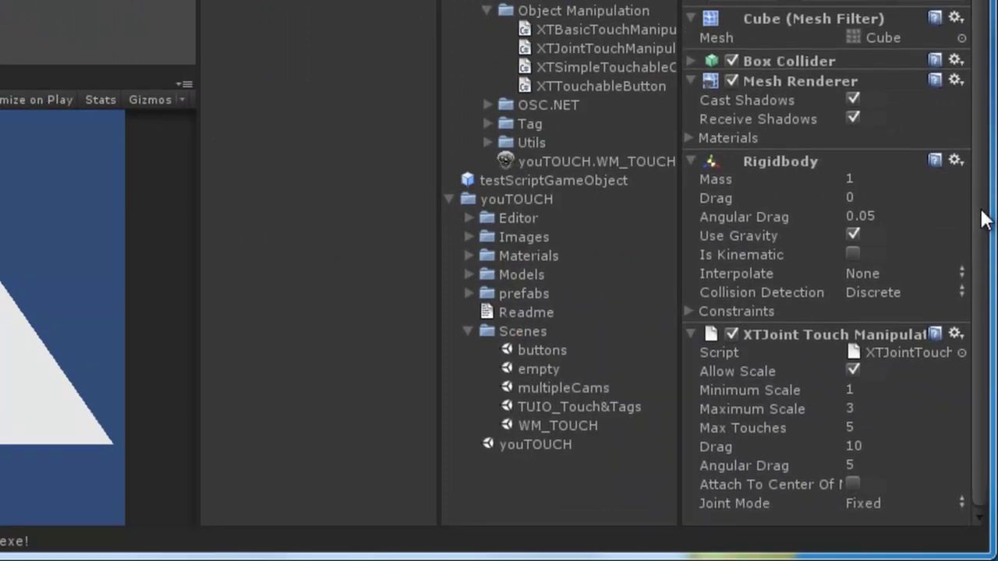
- Set the cube's joint touch manipulation to the Spring joint mode and view its spring settings
{"action": "left_click", "coordinate": [860, 502]}
{"action": "left_click", "coordinate": [905, 536]}
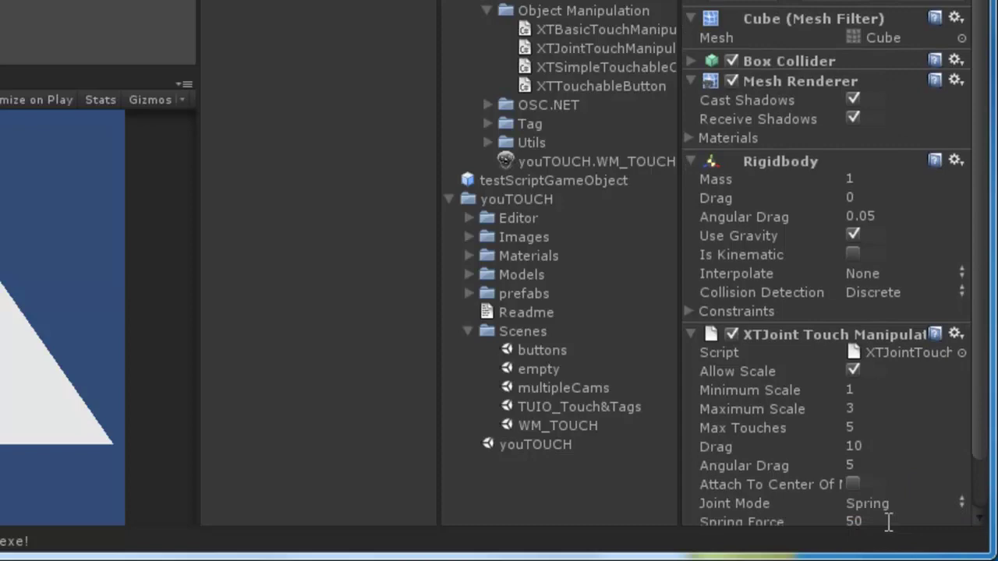
{"action": "left_click_drag", "start_coordinate": [987, 429], "coordinate": [986, 483]}
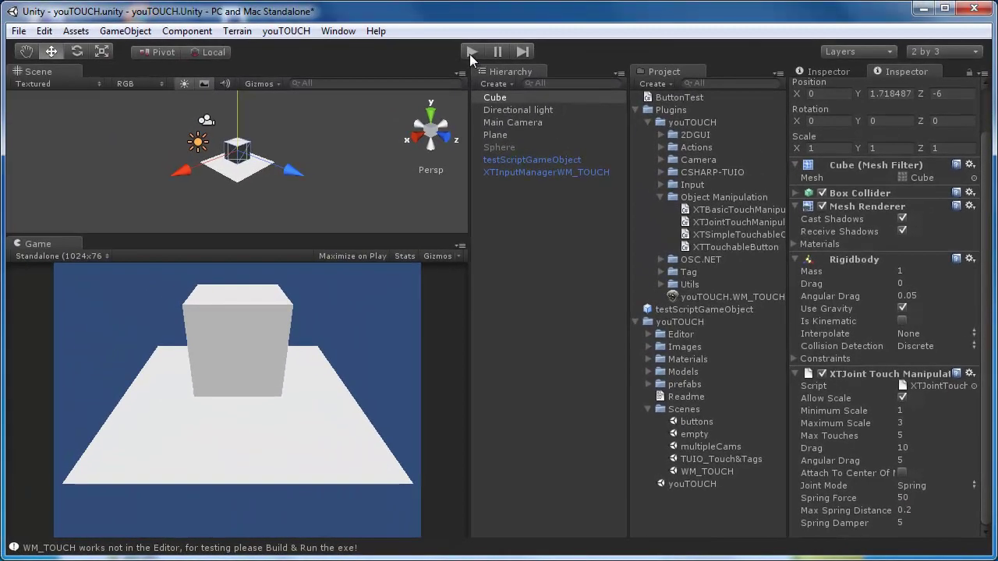
- Run the scene in the editor, pull the cube around and off the plane to test its spring joint, and stop playback
{"action": "left_click", "coordinate": [469, 54]}
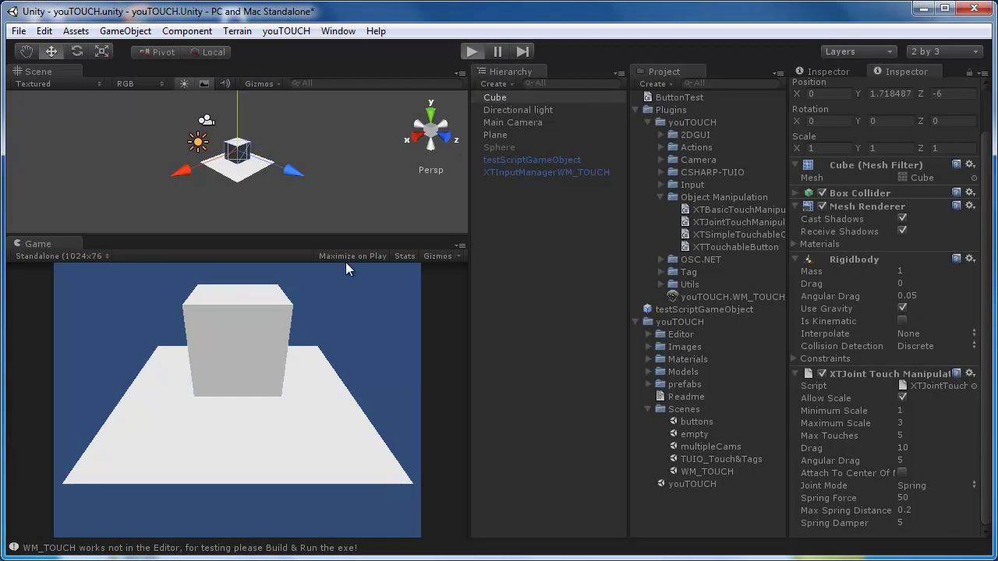
{"action": "left_click", "coordinate": [242, 344]}
{"action": "left_click_drag", "start_coordinate": [242, 344], "coordinate": [345, 415]}
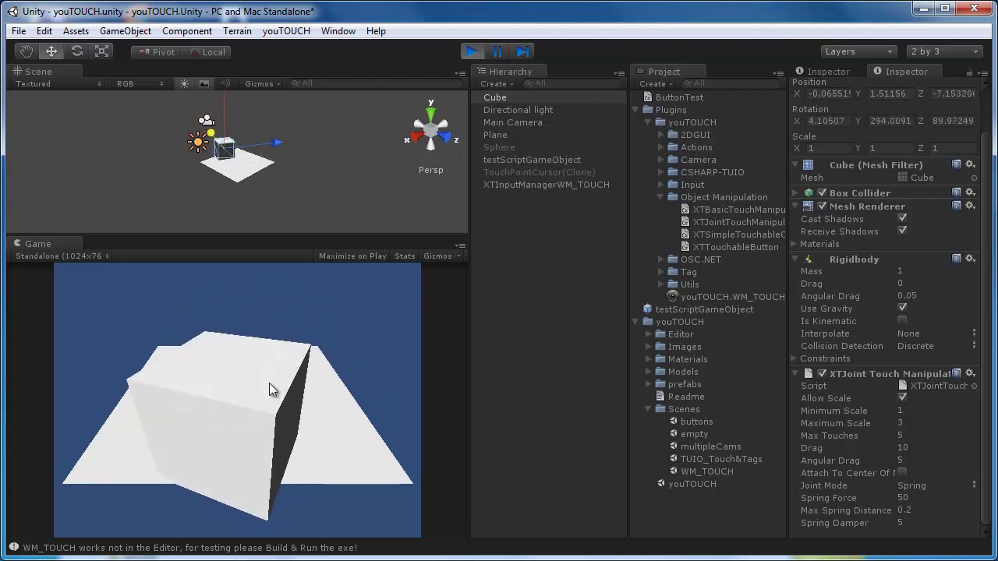
{"action": "left_click_drag", "start_coordinate": [269, 383], "coordinate": [459, 446]}
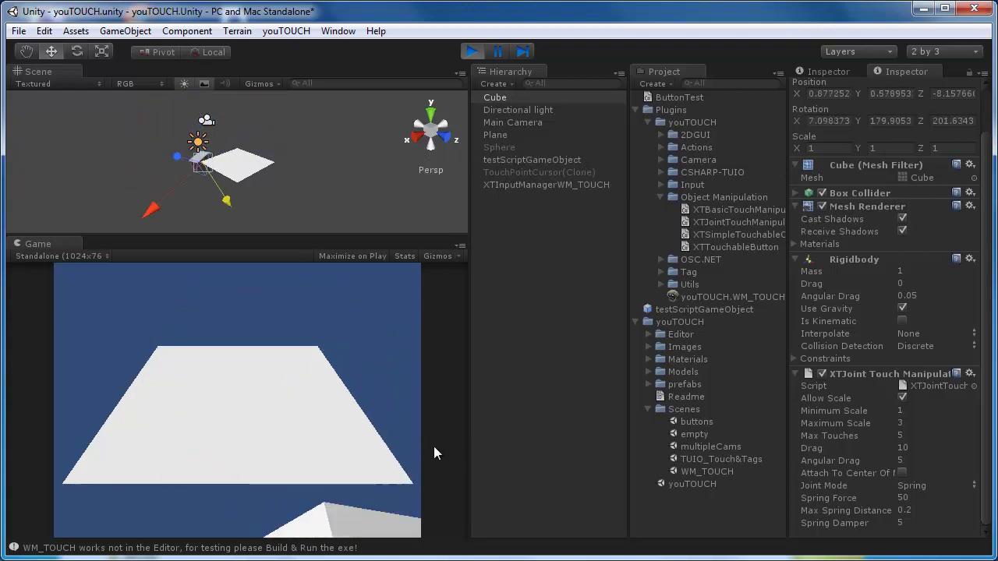
{"action": "left_click", "coordinate": [471, 52]}
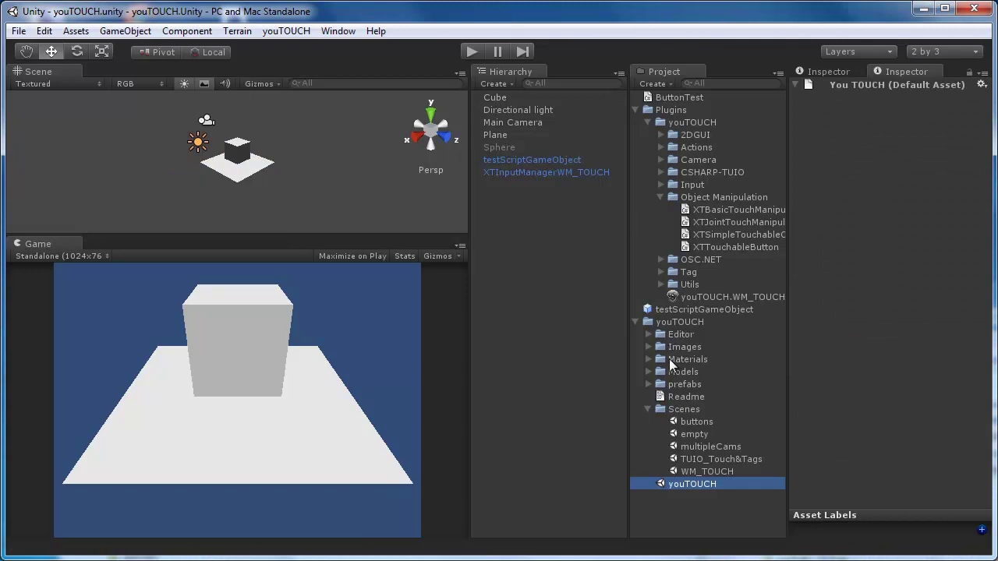
- Open the WM_TOUCH example scene and build and run it as youTOUCH.exe, windowed at 1024 x 768
{"action": "double_click", "coordinate": [687, 472]}
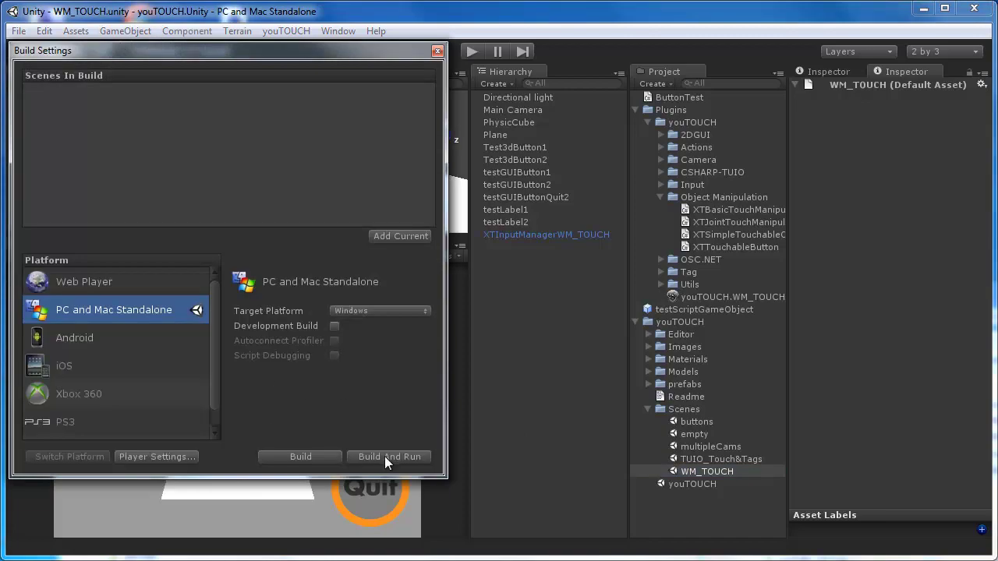
{"action": "left_click", "coordinate": [384, 457]}
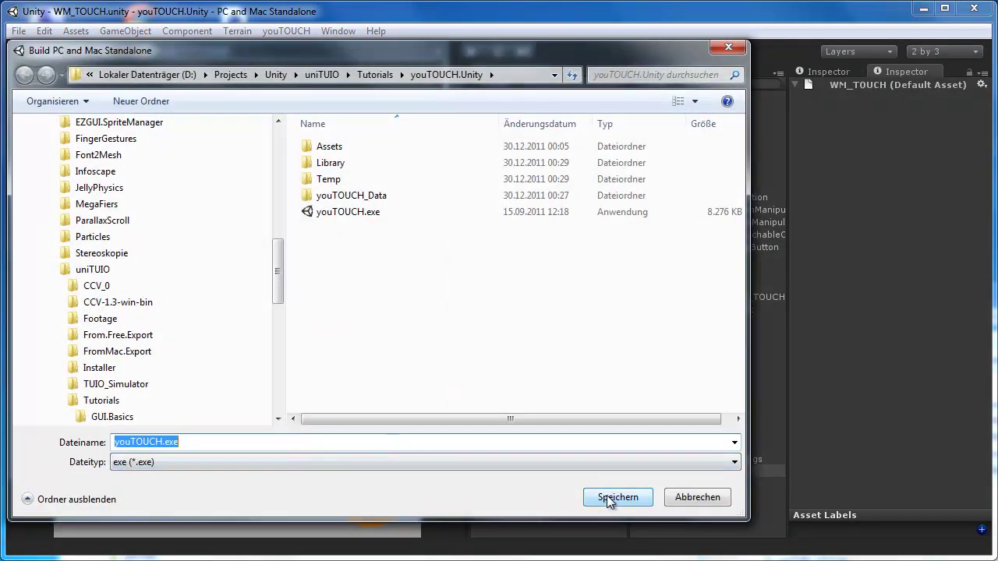
{"action": "left_click", "coordinate": [609, 498]}
{"action": "left_click", "coordinate": [783, 421]}
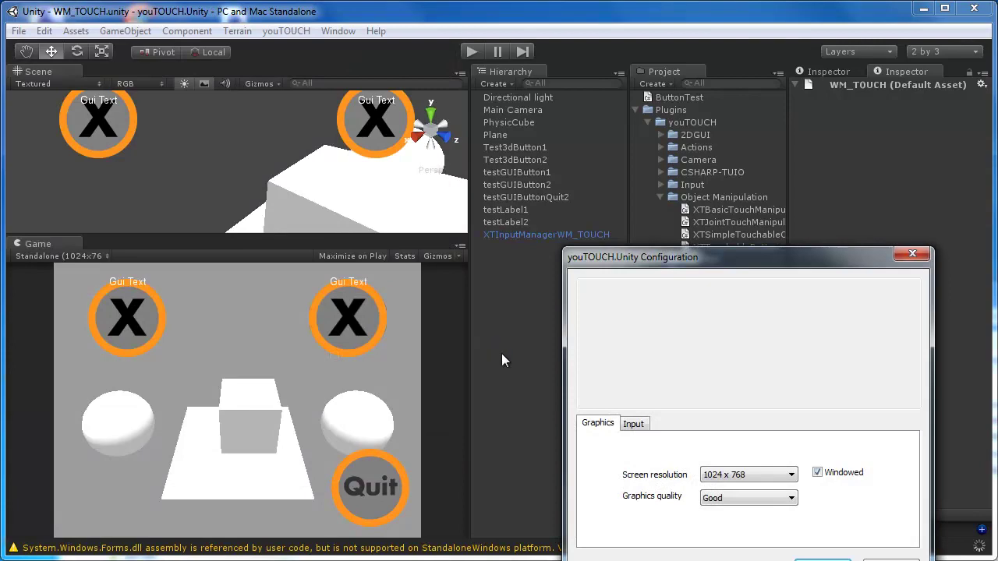
{"action": "key", "text": "Return"}
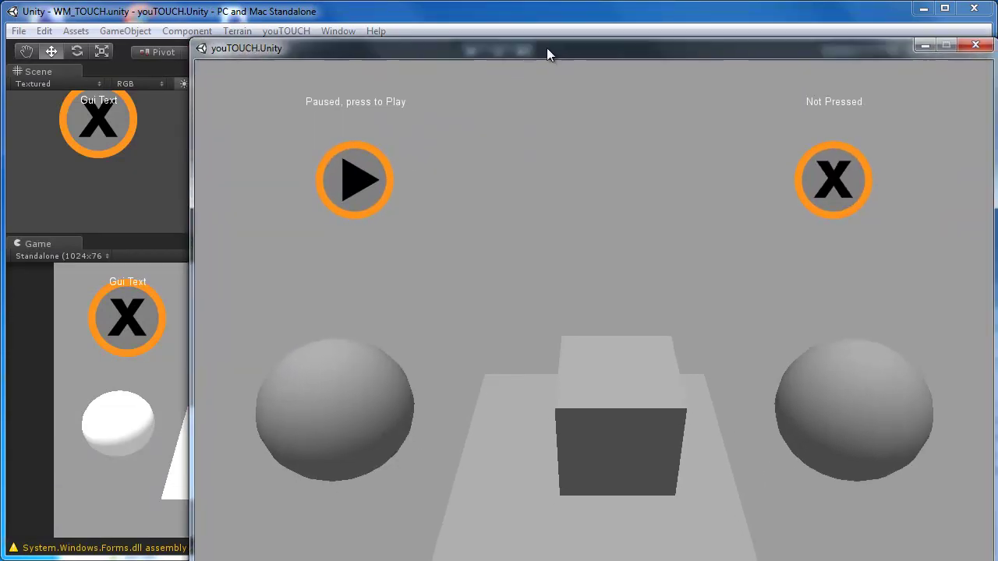
- Test moving the cube by touch in the running WM_TOUCH build, and close the build settings
{"action": "left_click_drag", "start_coordinate": [546, 49], "coordinate": [495, 24]}
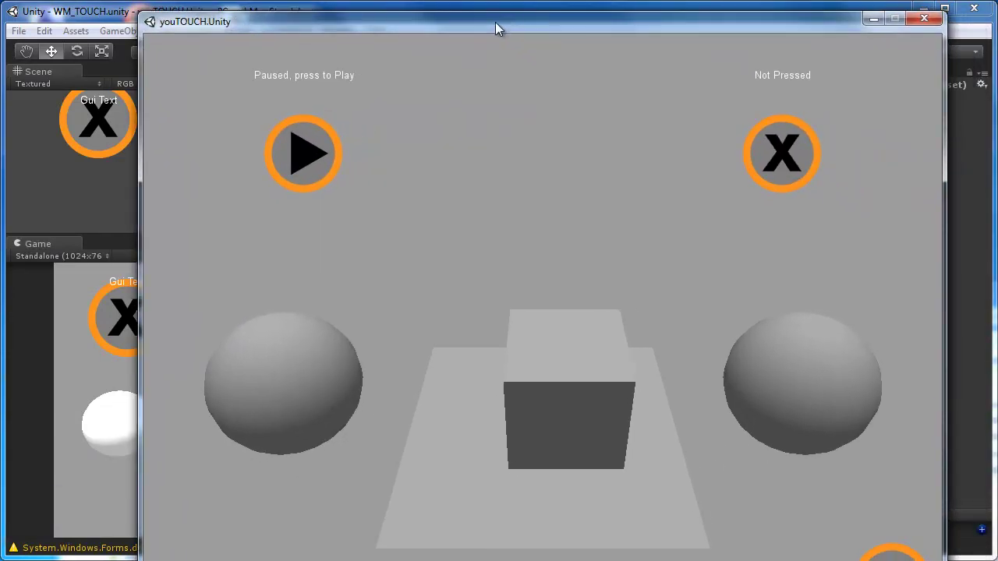
{"action": "left_click_drag", "start_coordinate": [546, 398], "coordinate": [513, 358]}
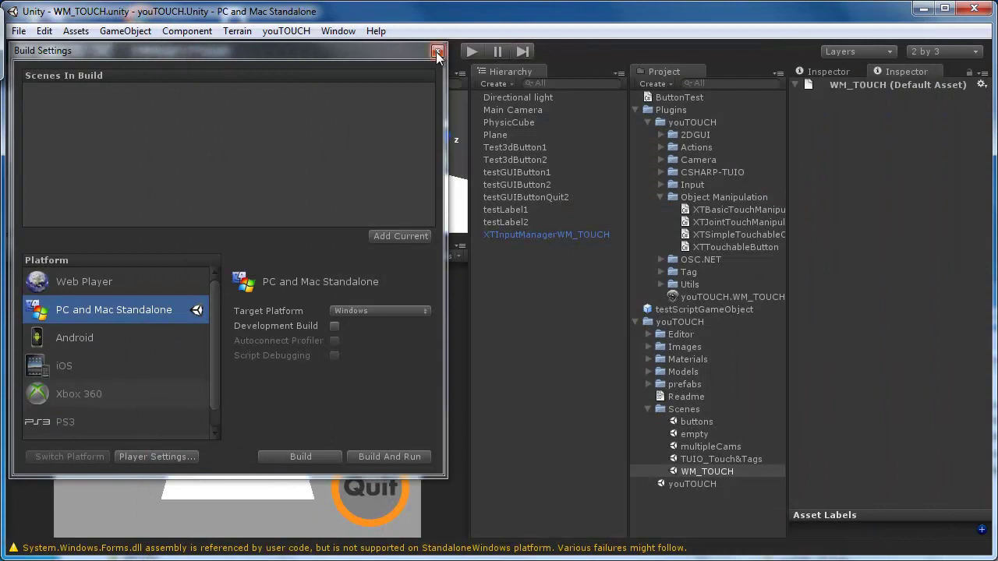
{"action": "left_click", "coordinate": [438, 52]}
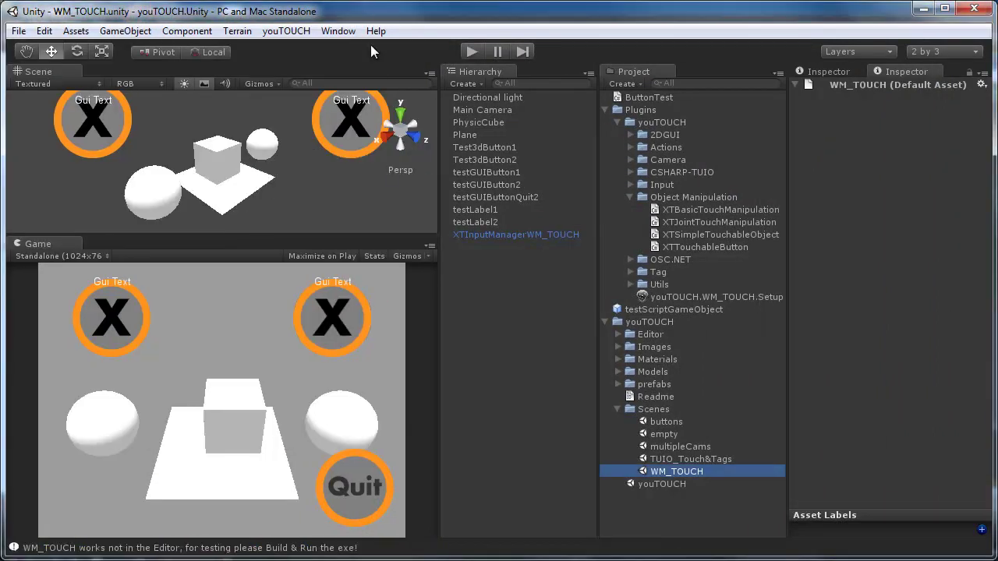
- Reopen the youTOUCH scene and add the youTOUCH BasicTouchManipulation component to the plane
{"action": "double_click", "coordinate": [631, 483]}
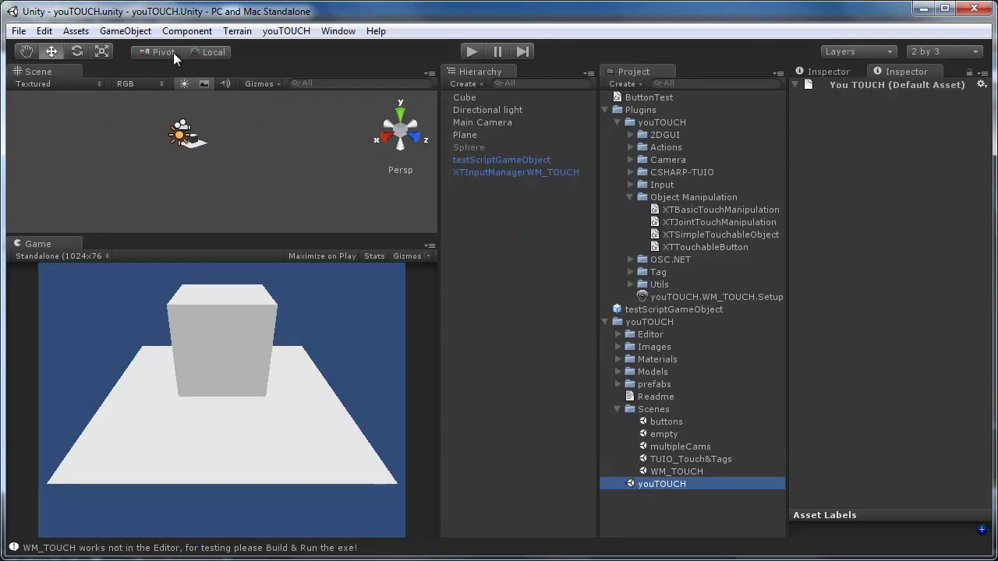
{"action": "left_click", "coordinate": [469, 135]}
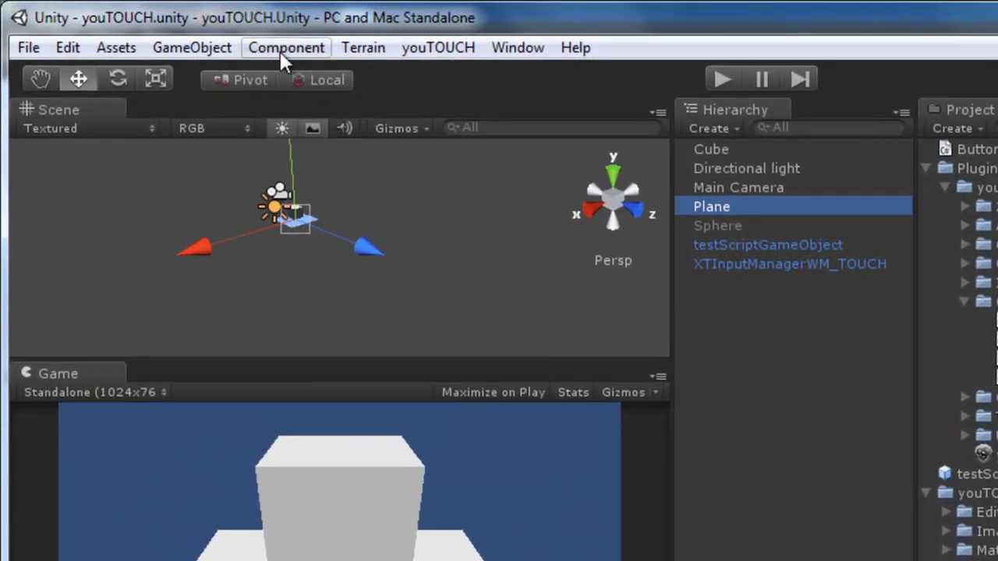
{"action": "left_click", "coordinate": [280, 50]}
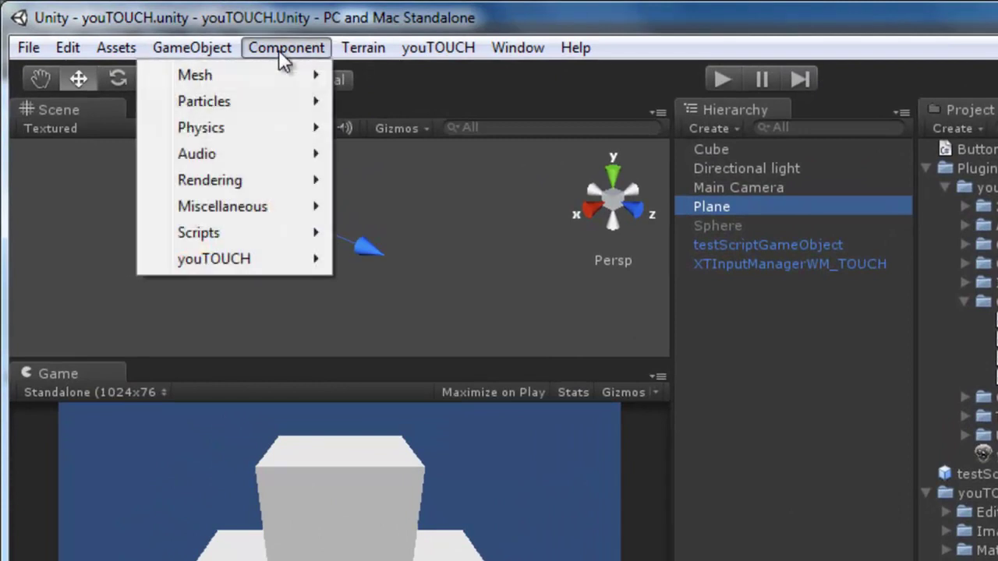
{"action": "mouse_move", "coordinate": [221, 265]}
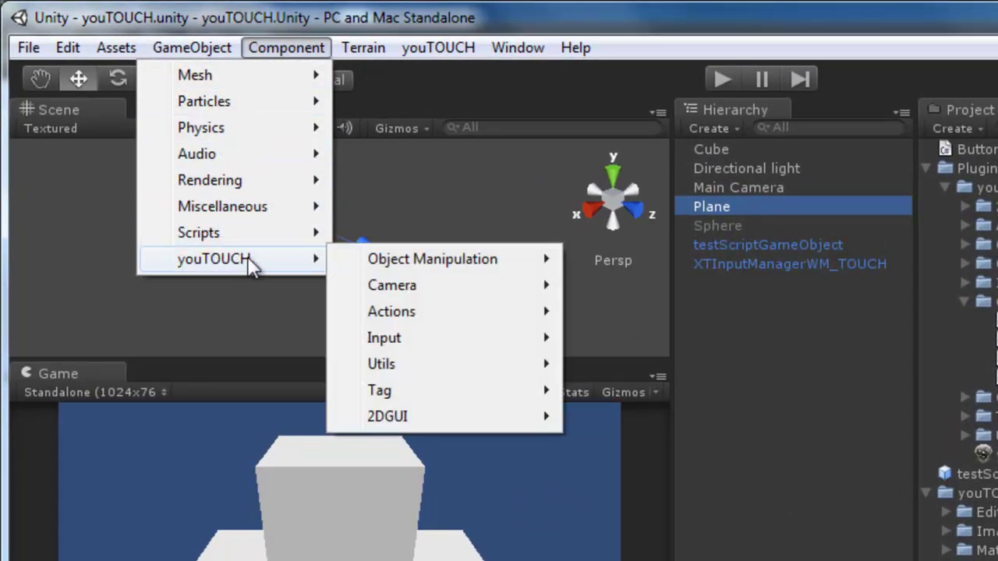
{"action": "mouse_move", "coordinate": [413, 265]}
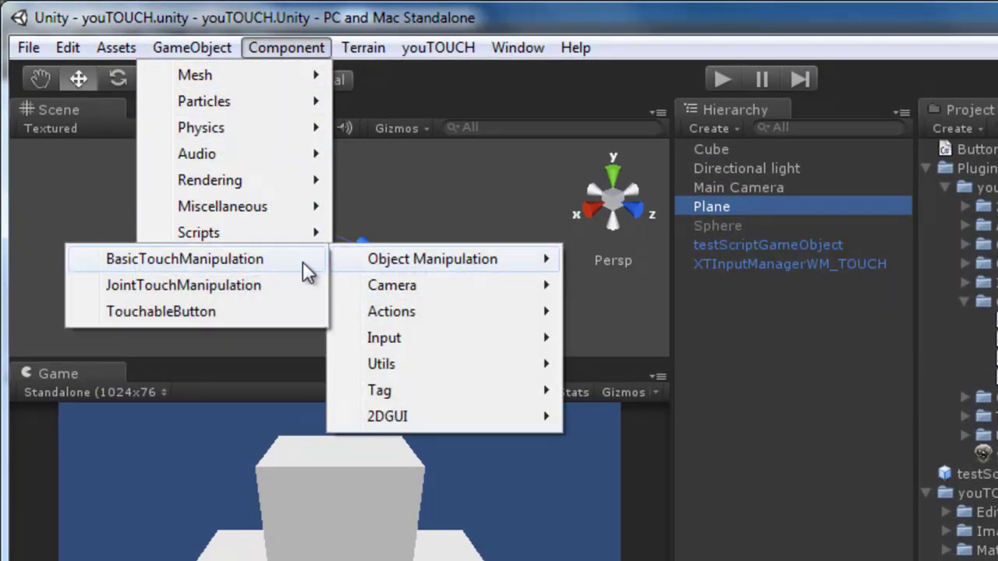
{"action": "left_click", "coordinate": [228, 261]}
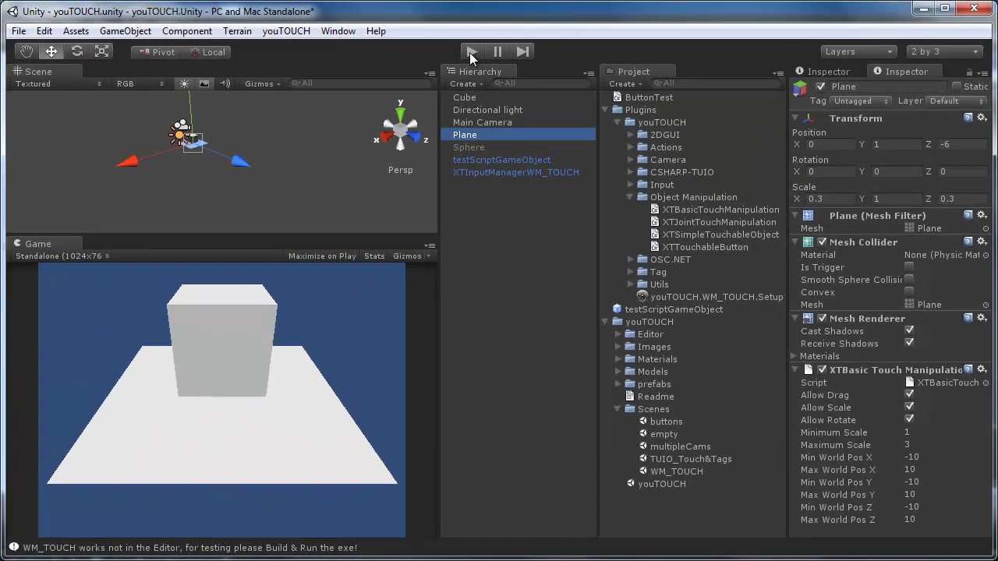
- Run the scene in the editor, shift the plane to test its basic touch manipulation, and stop playback
{"action": "left_click", "coordinate": [471, 51]}
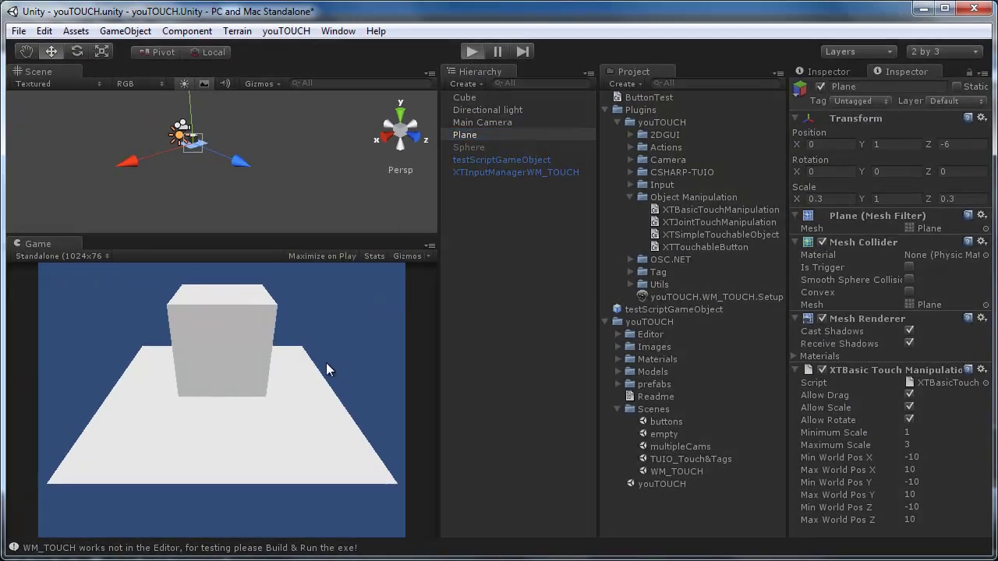
{"action": "mouse_move", "coordinate": [229, 428]}
{"action": "left_mouse_down"}
{"action": "mouse_move", "coordinate": [207, 451]}
{"action": "mouse_move", "coordinate": [246, 475]}
{"action": "mouse_move", "coordinate": [285, 428]}
{"action": "mouse_move", "coordinate": [219, 394]}
{"action": "mouse_move", "coordinate": [249, 443]}
{"action": "mouse_move", "coordinate": [230, 410]}
{"action": "left_mouse_up"}
{"action": "left_click", "coordinate": [468, 54]}
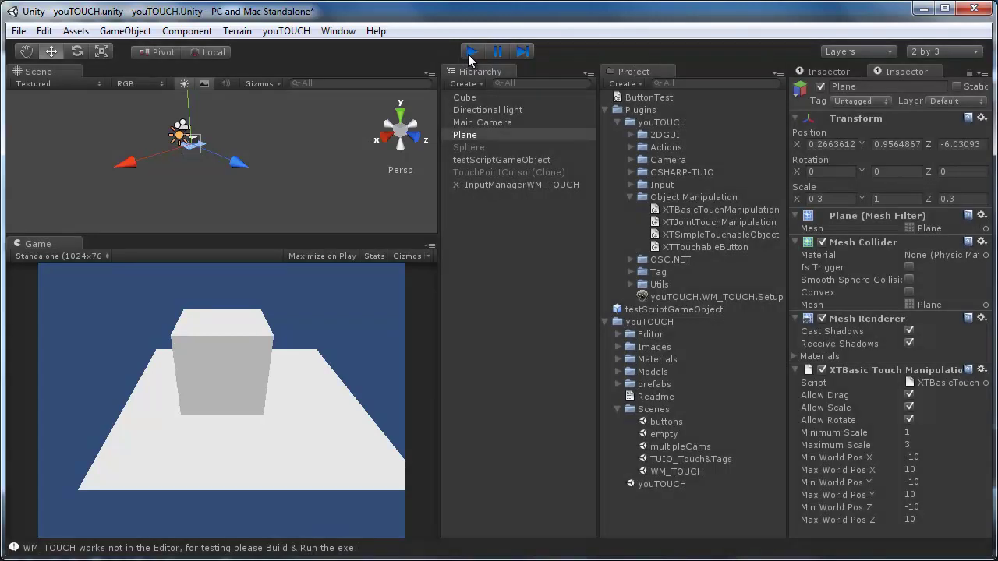
- Build and run the standalone player windowed at 1024 x 768, test manipulating the plane by touch, and close the player
{"action": "key", "text": "ctrl+b"}
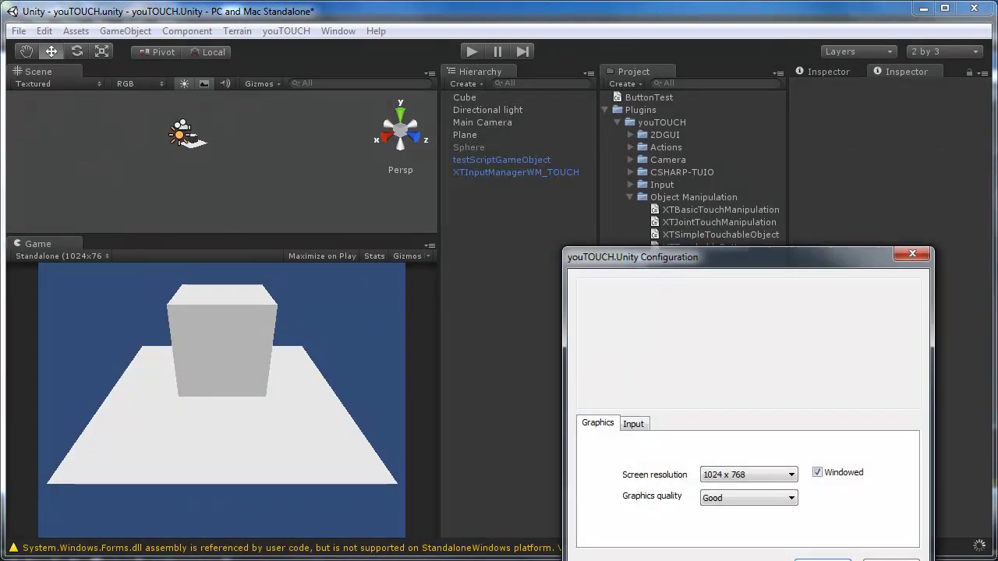
{"action": "key", "text": "Return"}
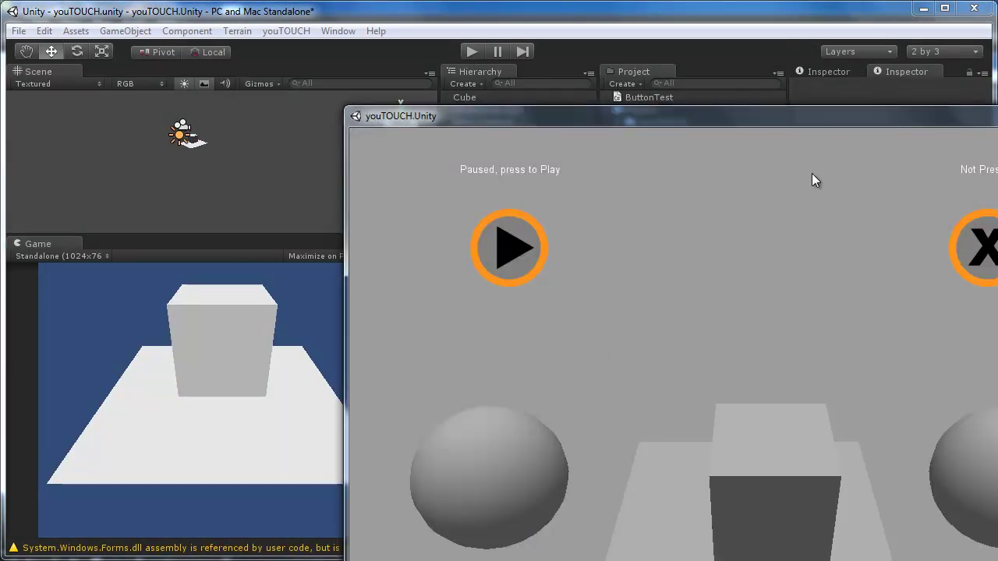
{"action": "left_click_drag", "start_coordinate": [774, 125], "coordinate": [519, 8]}
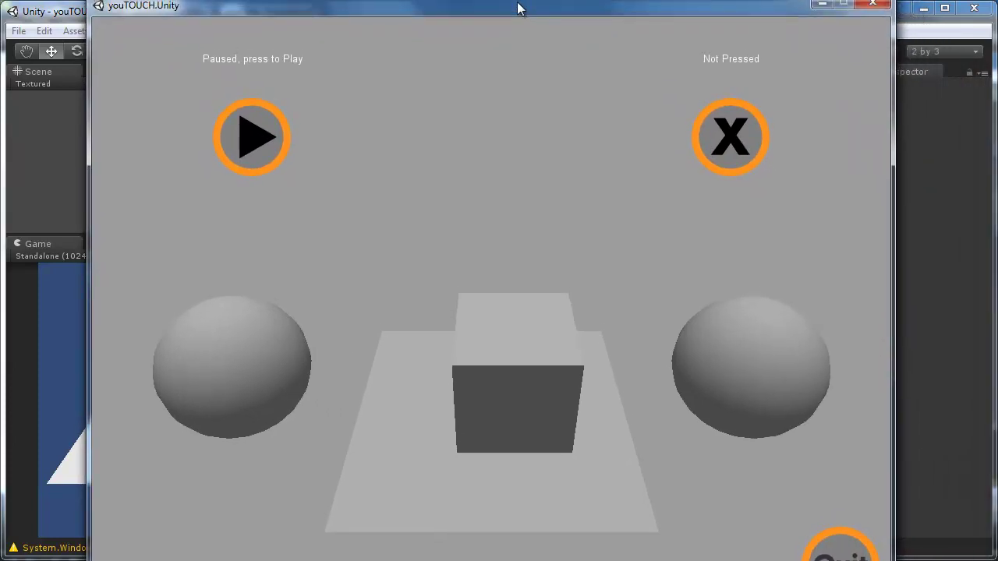
{"action": "left_click_drag", "start_coordinate": [437, 491], "coordinate": [486, 342]}
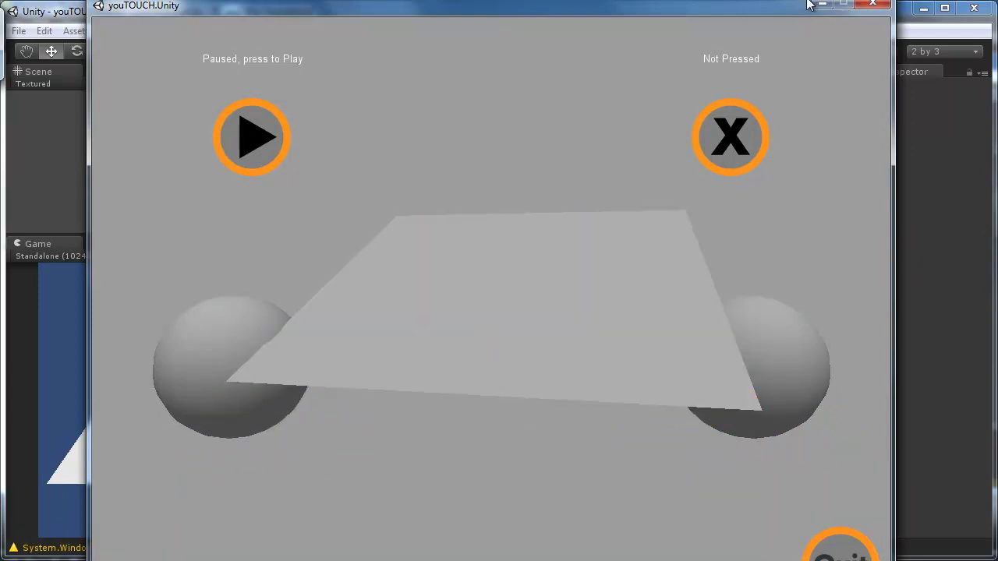
{"action": "left_click", "coordinate": [866, 6]}
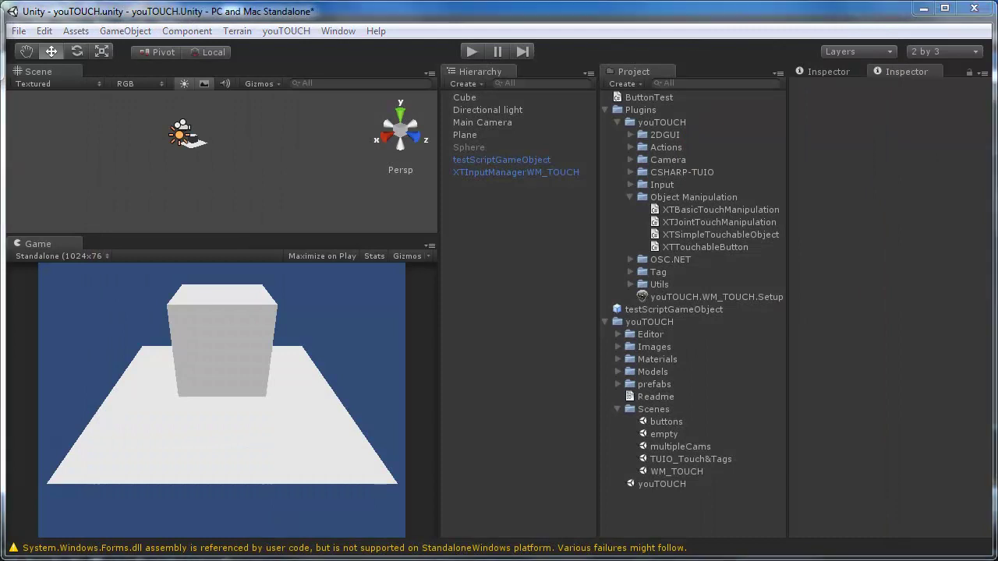
- Open the WM_TOUCH example scene and examine the components on testGUIButton2
{"action": "double_click", "coordinate": [654, 471]}
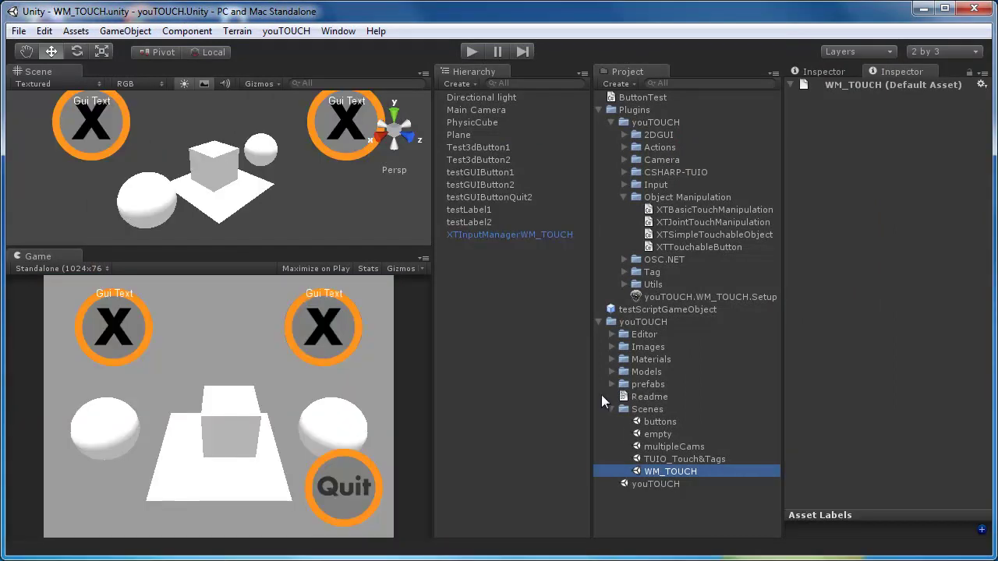
{"action": "left_click", "coordinate": [498, 188]}
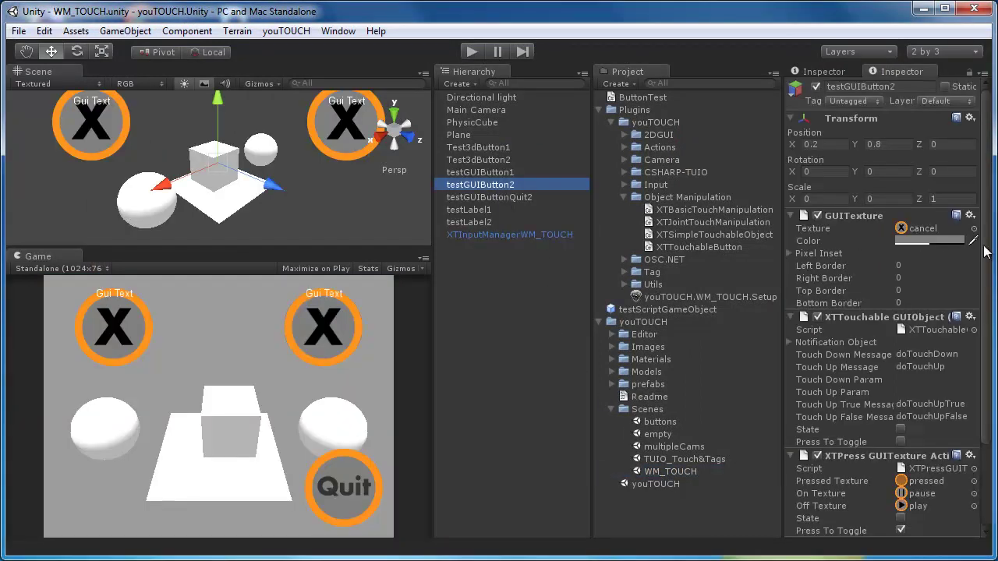
{"action": "scroll", "coordinate": [984, 262], "scroll_direction": "down", "scroll_amount": 3}
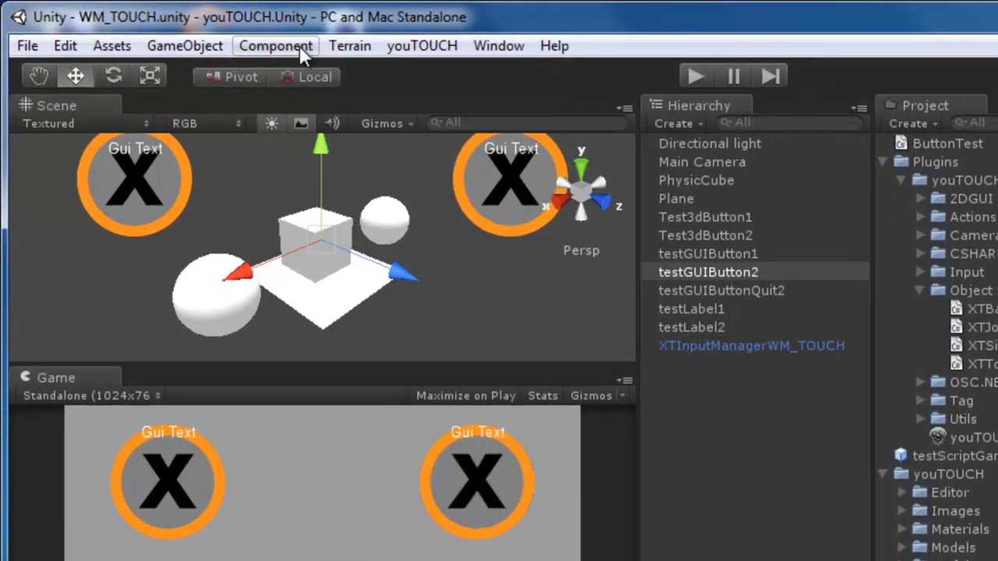
- Look through the youTOUCH 2DGUI and Actions components available for GUI buttons without adding one
{"action": "left_click", "coordinate": [299, 46]}
{"action": "mouse_move", "coordinate": [248, 248]}
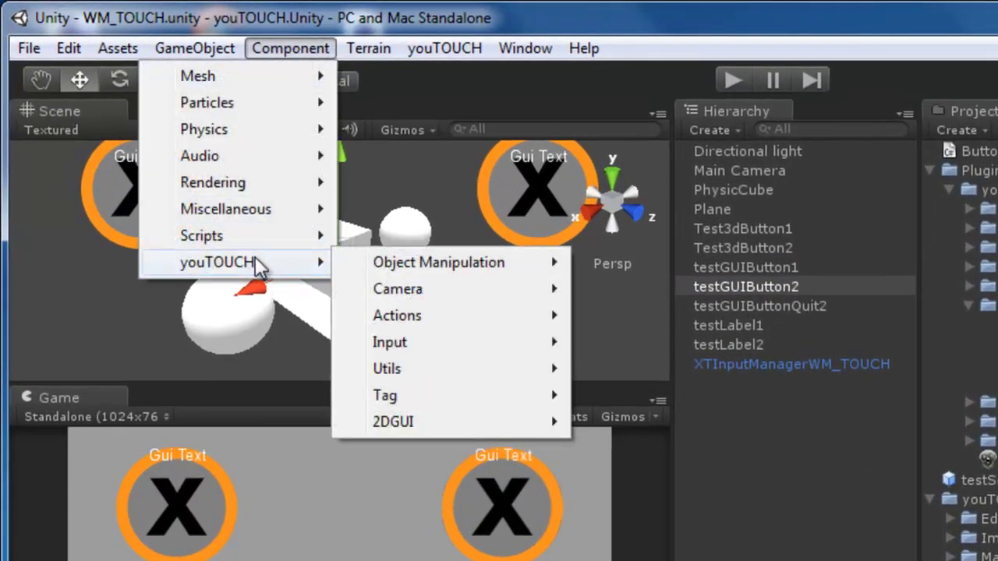
{"action": "mouse_move", "coordinate": [390, 422]}
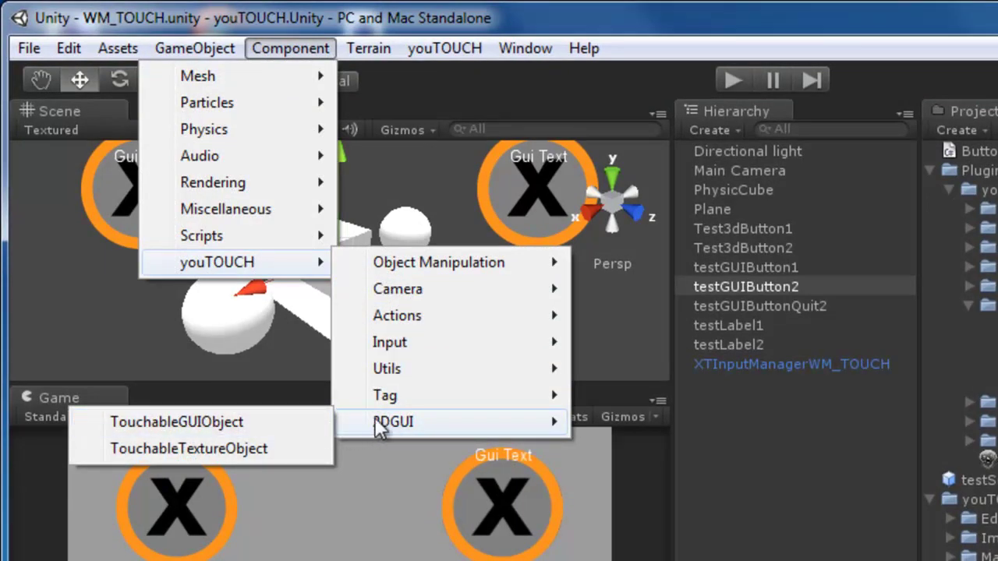
{"action": "mouse_move", "coordinate": [406, 314]}
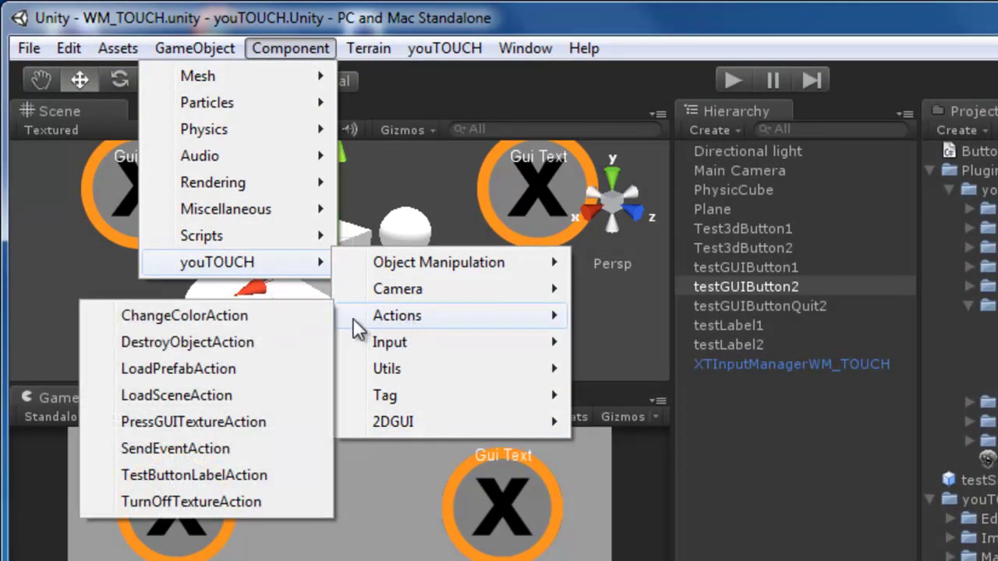
{"action": "left_click", "coordinate": [875, 446]}
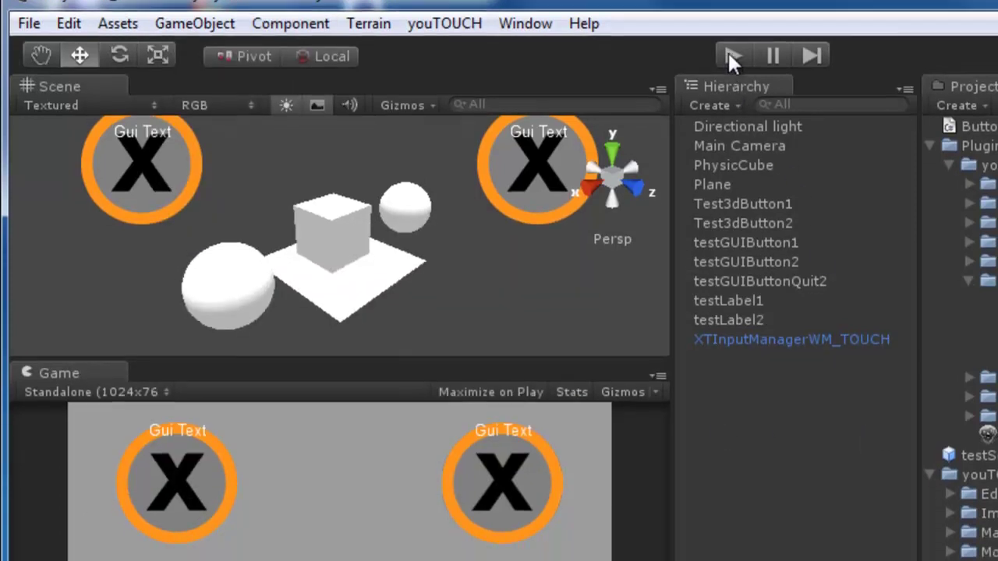
- Run the WM_TOUCH example scene in the editor, test the X button and the play/pause toggle button, and stop playback
{"action": "left_click", "coordinate": [731, 56]}
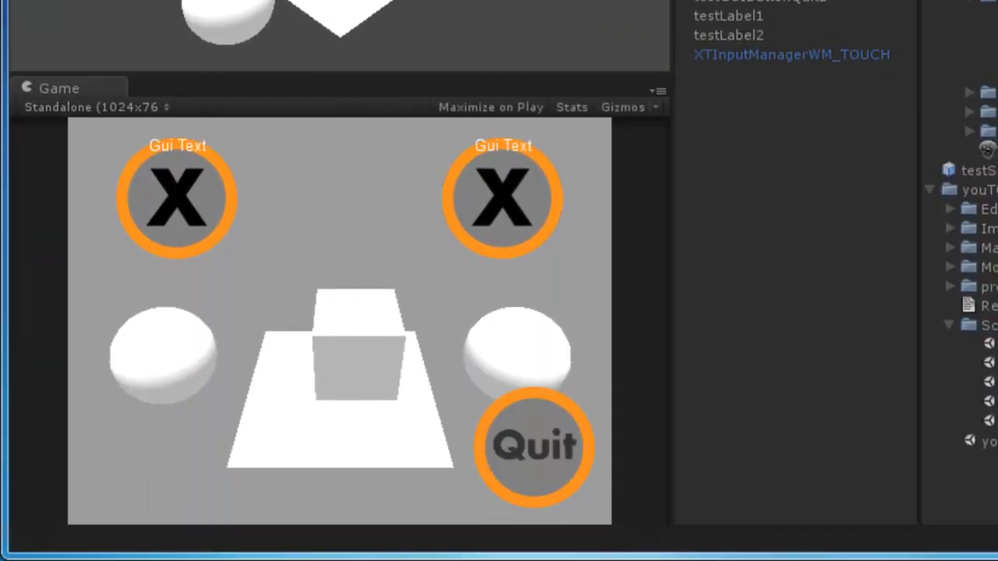
{"action": "left_click", "coordinate": [500, 204]}
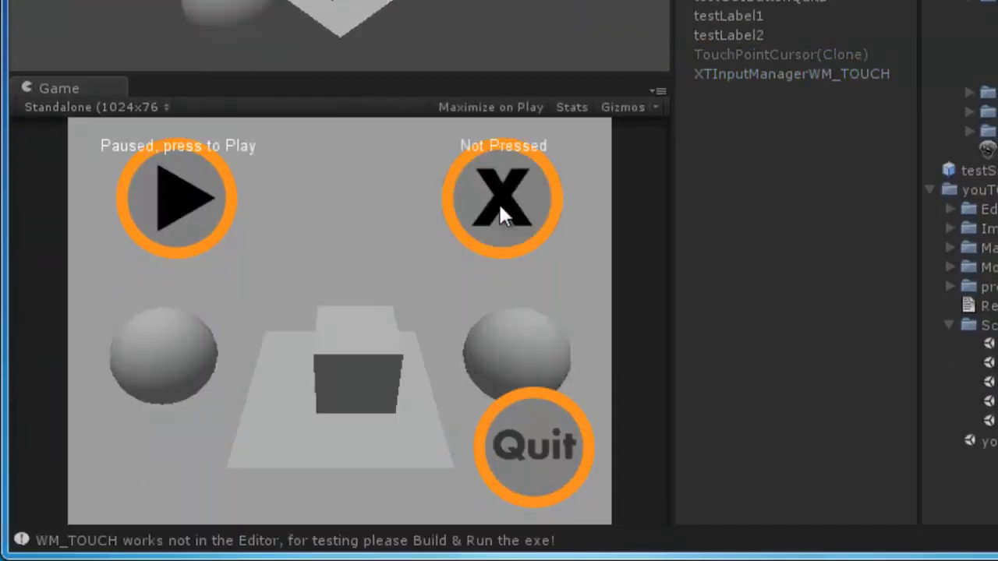
{"action": "left_click", "coordinate": [500, 204]}
{"action": "left_click", "coordinate": [172, 198]}
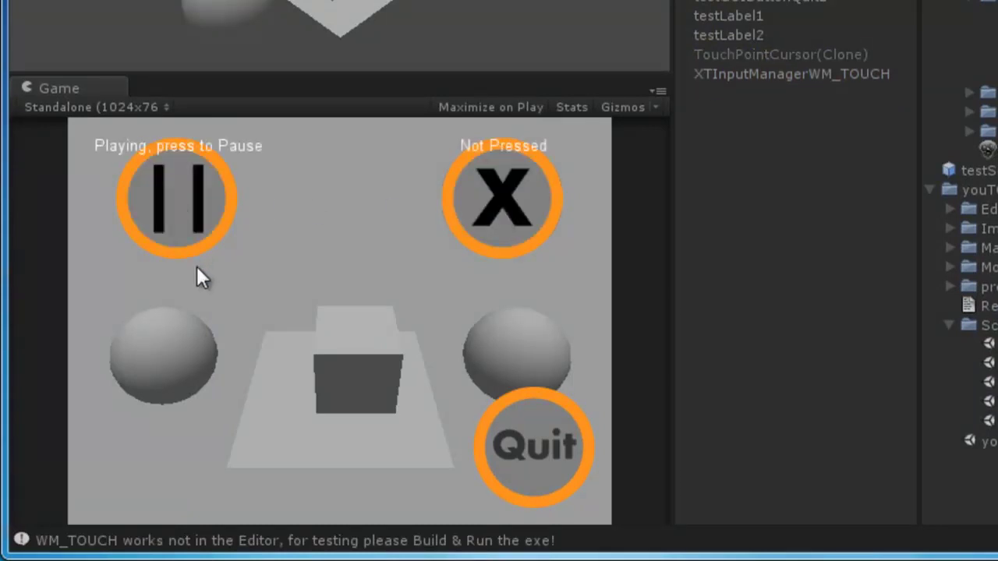
{"action": "left_click", "coordinate": [166, 211]}
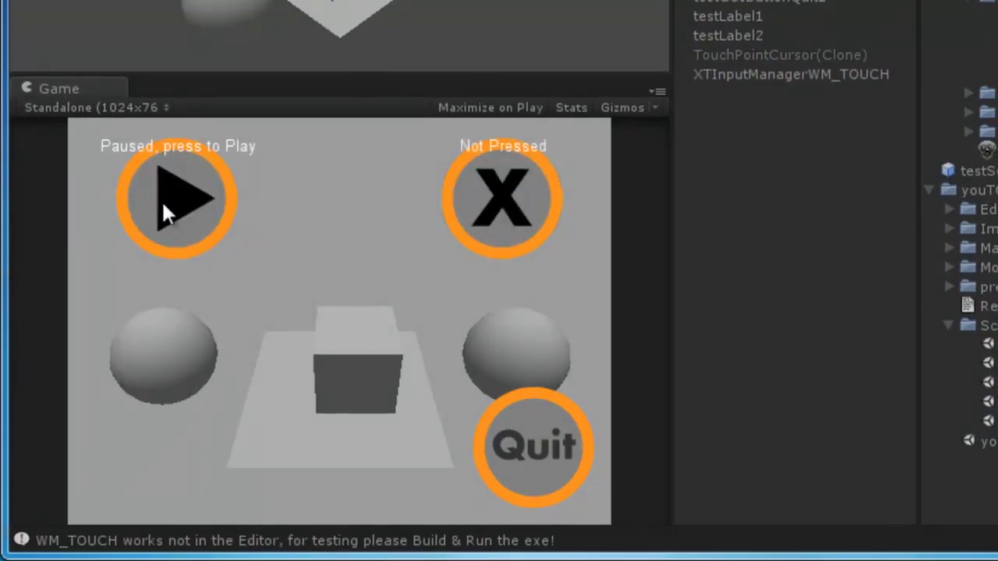
{"action": "left_click", "coordinate": [163, 211]}
{"action": "left_click", "coordinate": [472, 52]}
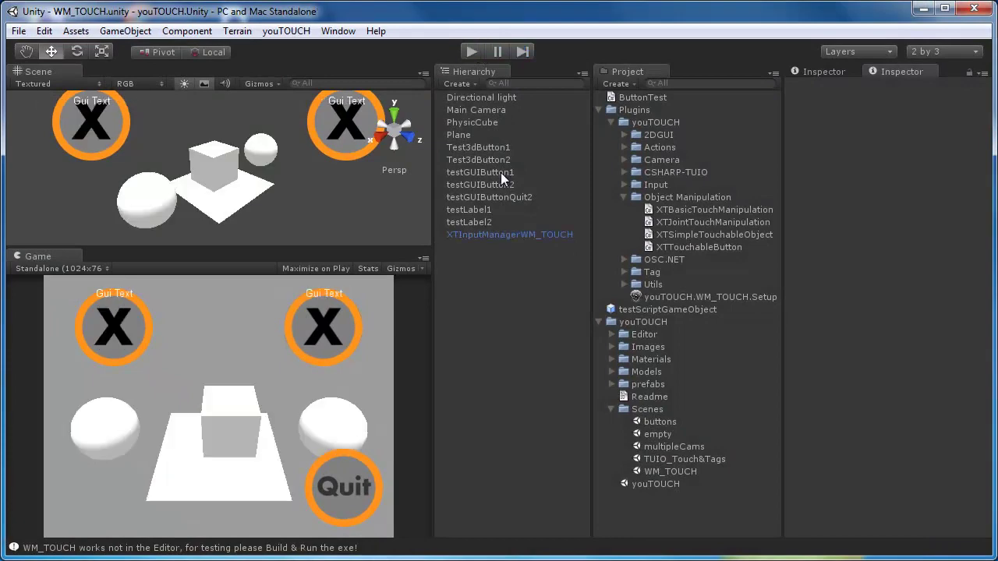
- Reopen the youTOUCH scene and create an empty game object in it
{"action": "double_click", "coordinate": [636, 483]}
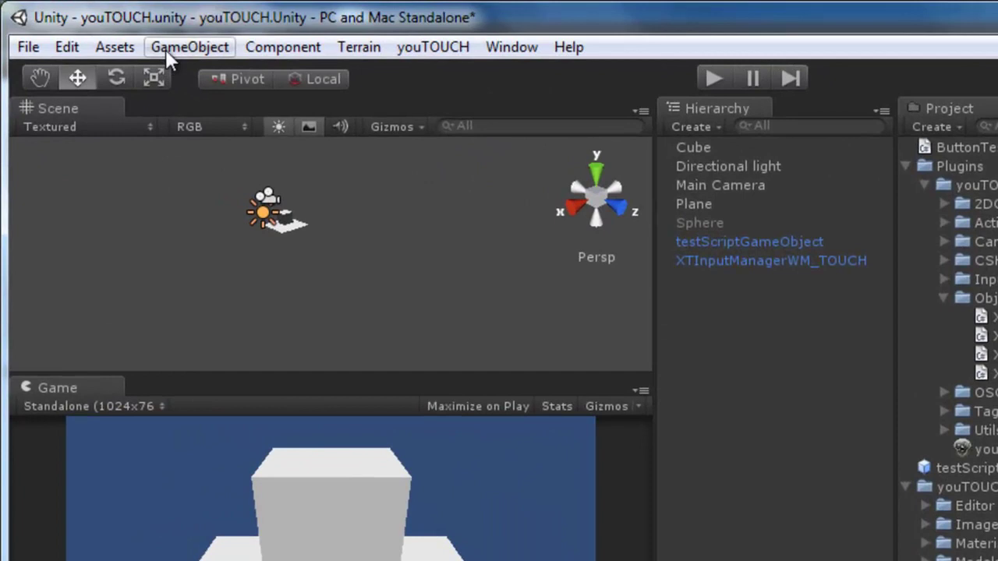
{"action": "left_click", "coordinate": [166, 51]}
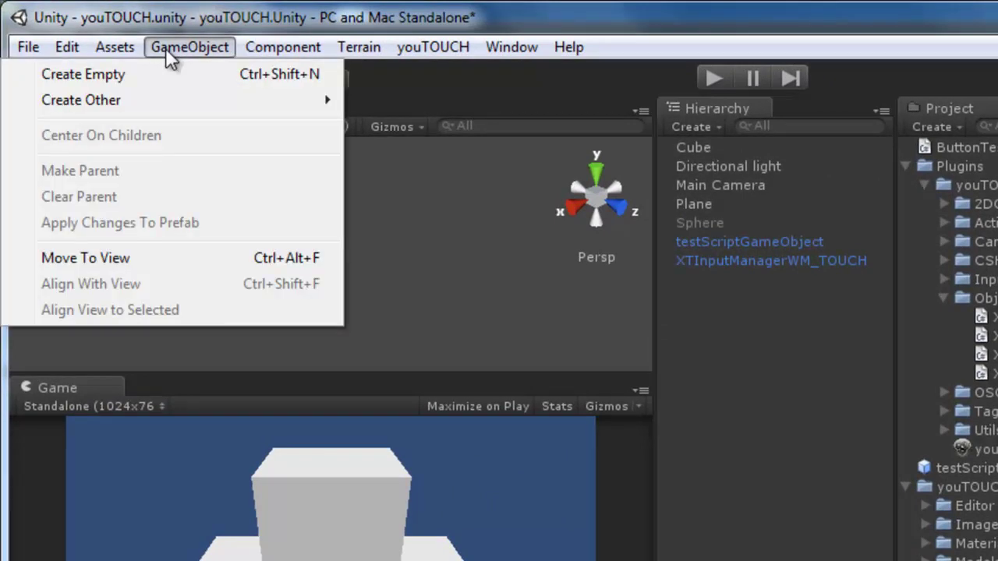
{"action": "left_click", "coordinate": [139, 84]}
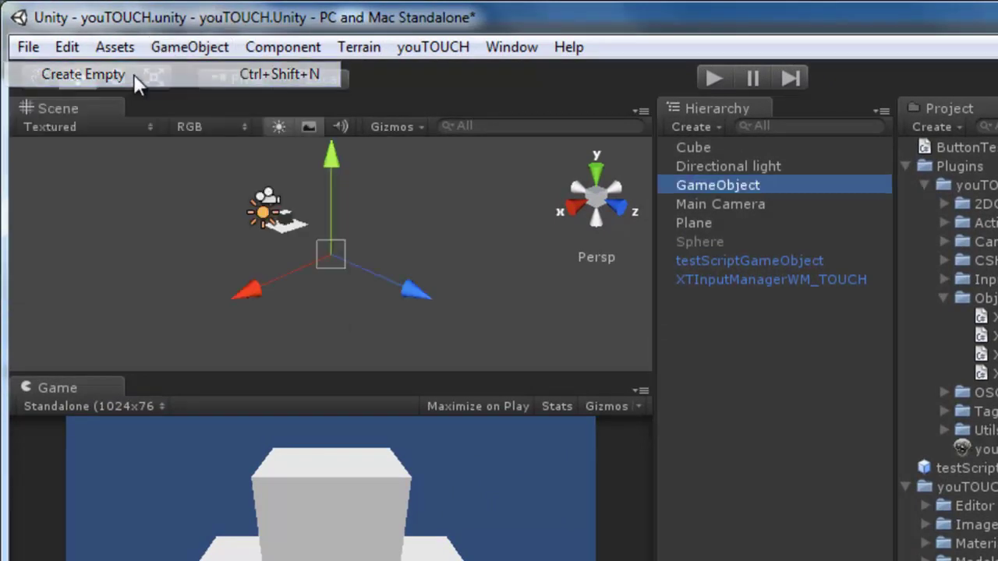
- Add the youTOUCH 2DGUI components TouchableGUIObject and TouchableTextureObject to the empty game object
{"action": "left_click", "coordinate": [276, 46]}
{"action": "mouse_move", "coordinate": [223, 264]}
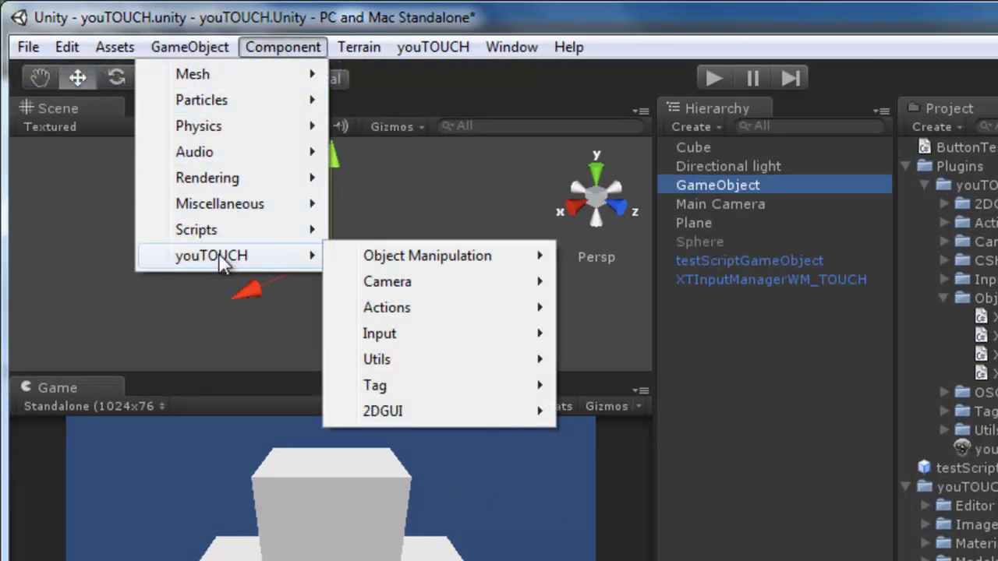
{"action": "mouse_move", "coordinate": [384, 410]}
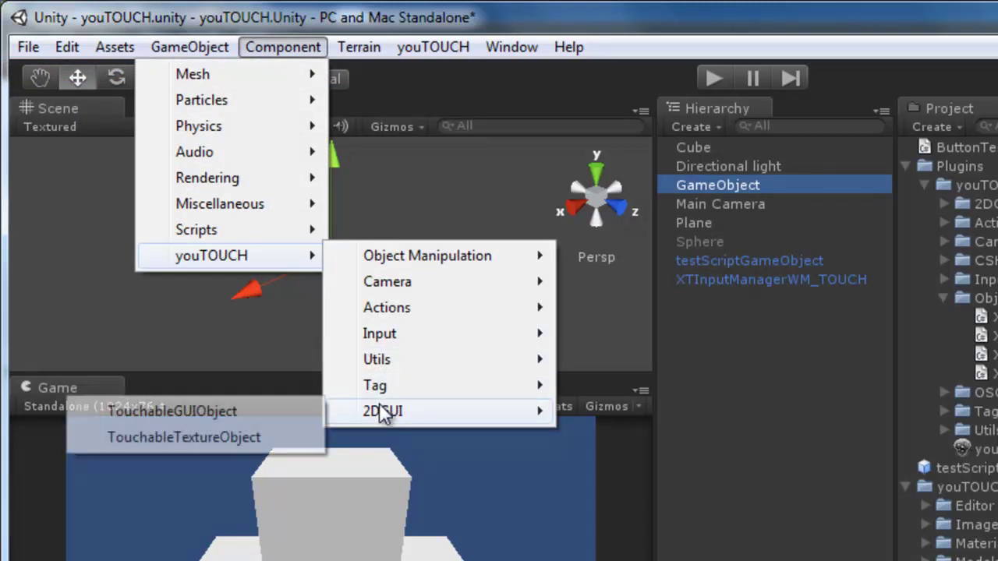
{"action": "left_click", "coordinate": [236, 411]}
{"action": "left_click", "coordinate": [275, 46]}
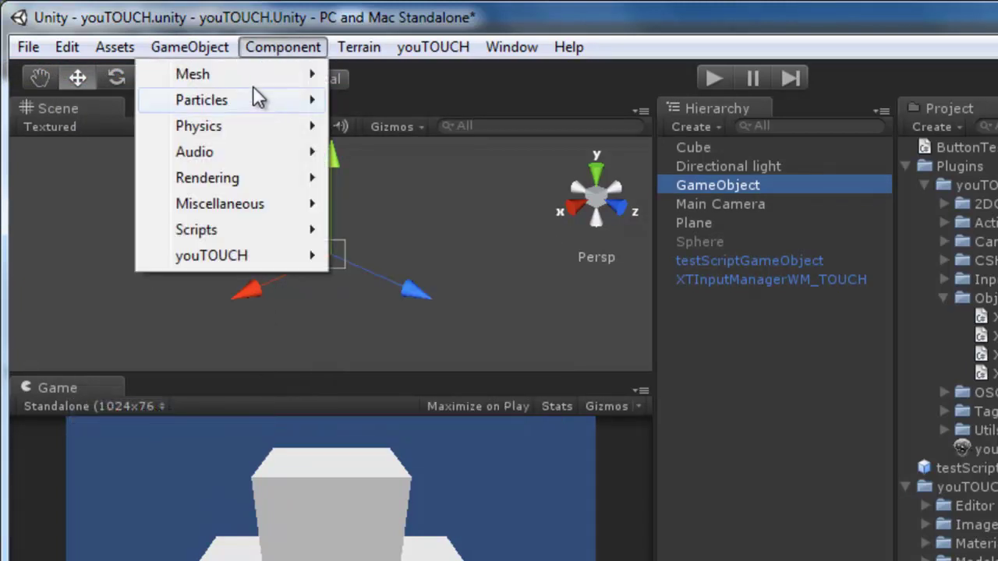
{"action": "mouse_move", "coordinate": [209, 266]}
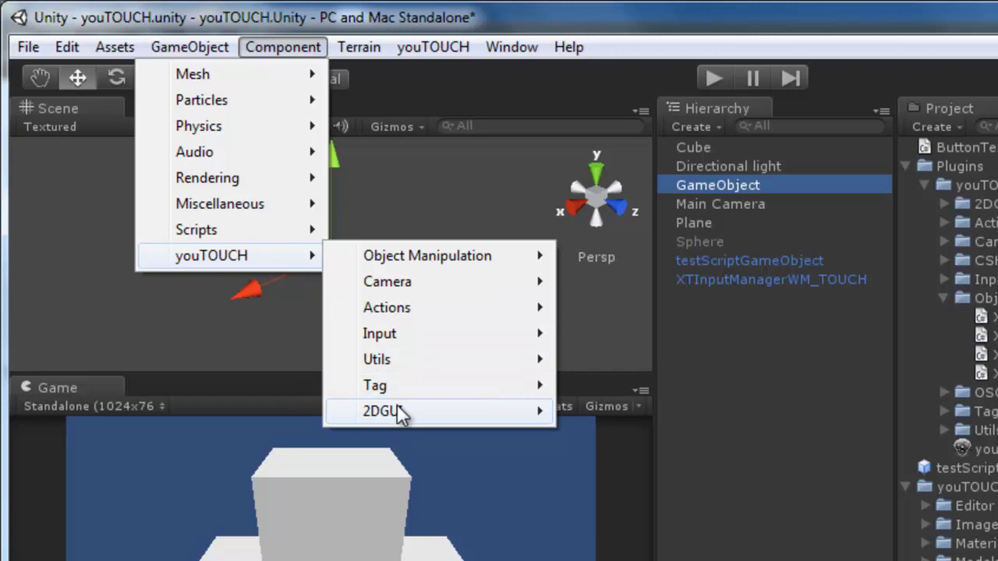
{"action": "mouse_move", "coordinate": [403, 411]}
{"action": "left_click", "coordinate": [259, 440]}
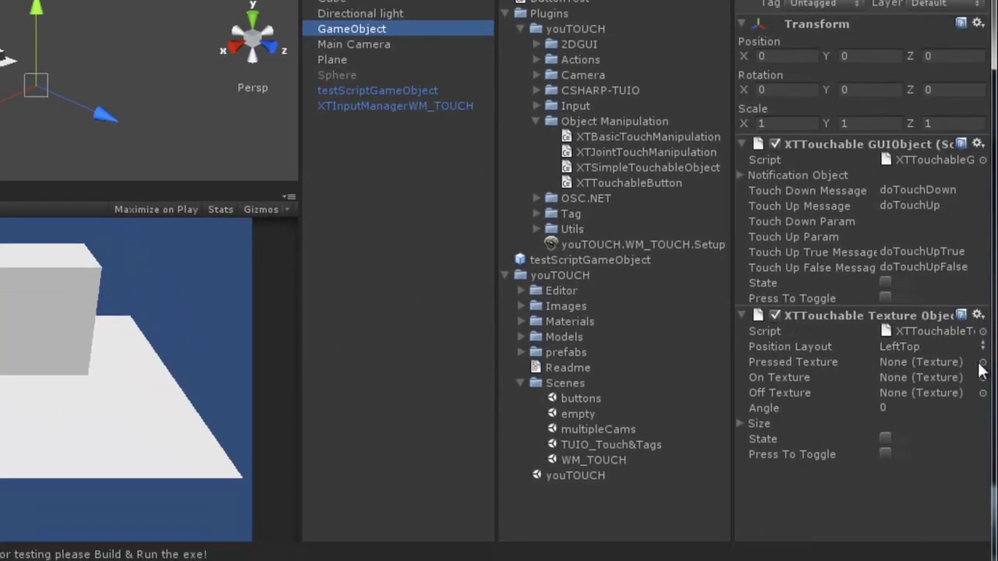
- Assign Quit.Over as the Pressed and On textures and Quit.Normal as the Off texture of the touchable texture component
{"action": "left_click", "coordinate": [983, 364]}
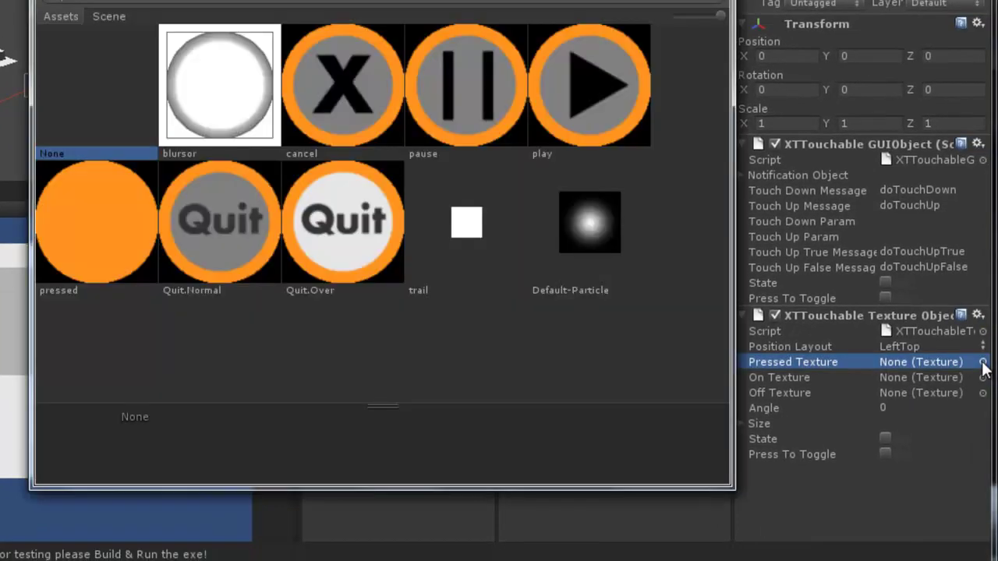
{"action": "left_click", "coordinate": [320, 221]}
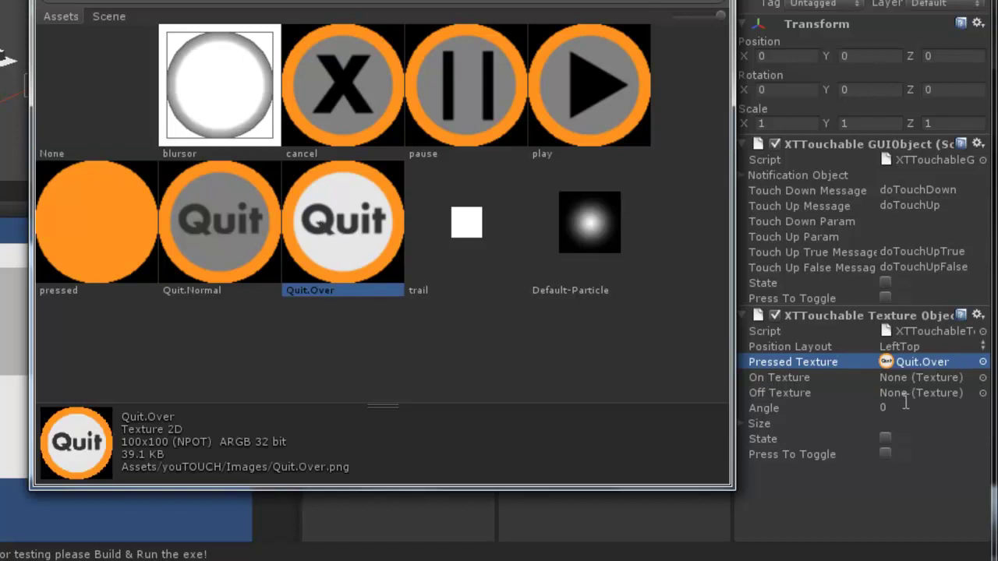
{"action": "left_click", "coordinate": [982, 378]}
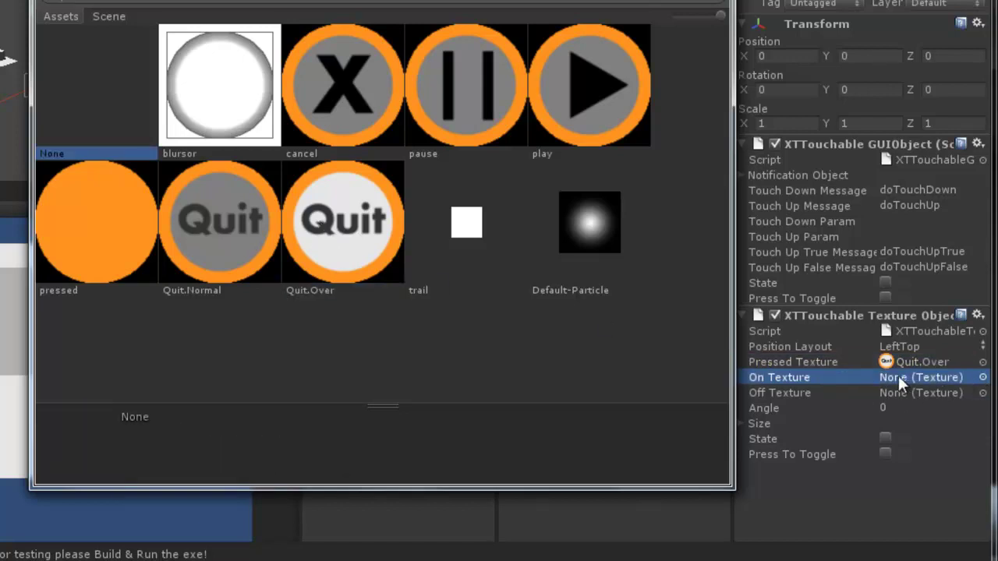
{"action": "left_click", "coordinate": [319, 238]}
{"action": "left_click", "coordinate": [982, 394]}
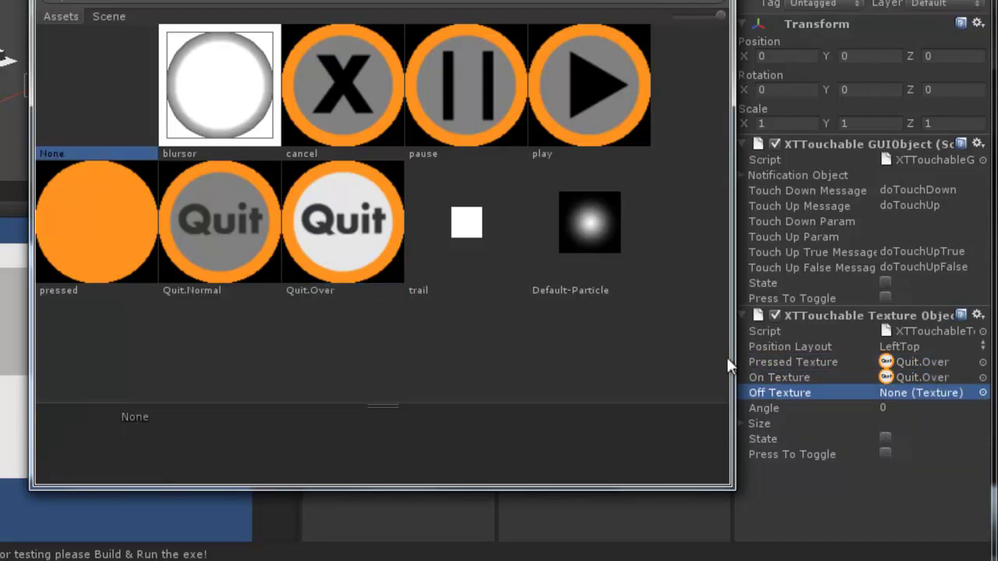
{"action": "left_click", "coordinate": [234, 229]}
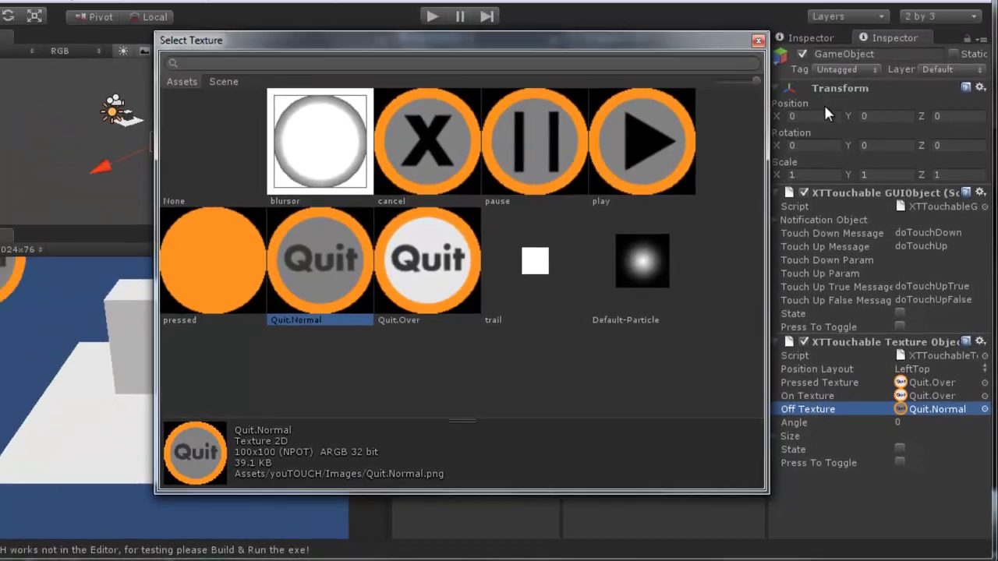
- Position the GUI object at X 64, Y 64 and try the RightTop and LeftBottom position layouts before choosing RightBottom
{"action": "left_click", "coordinate": [829, 143]}
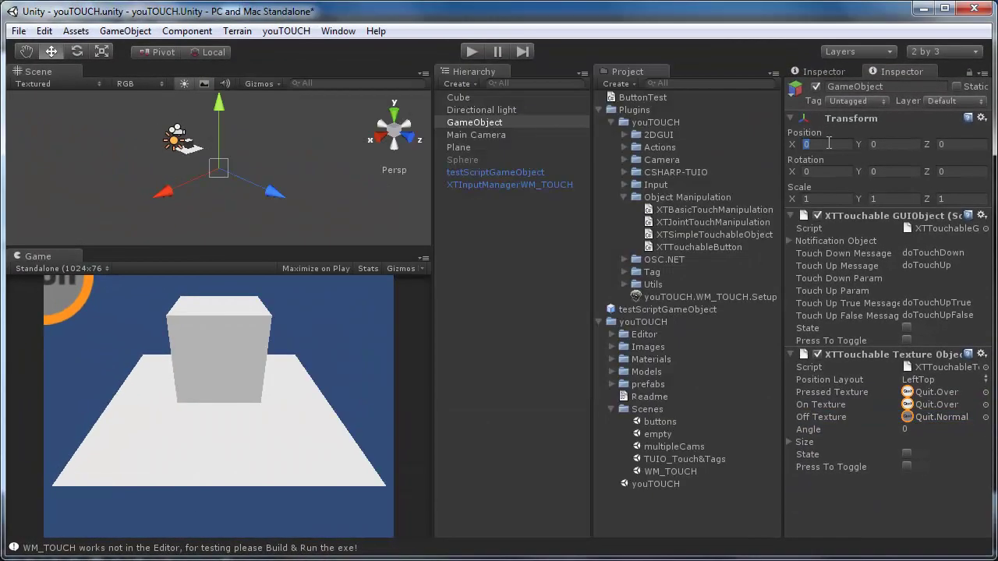
{"action": "type", "text": "64"}
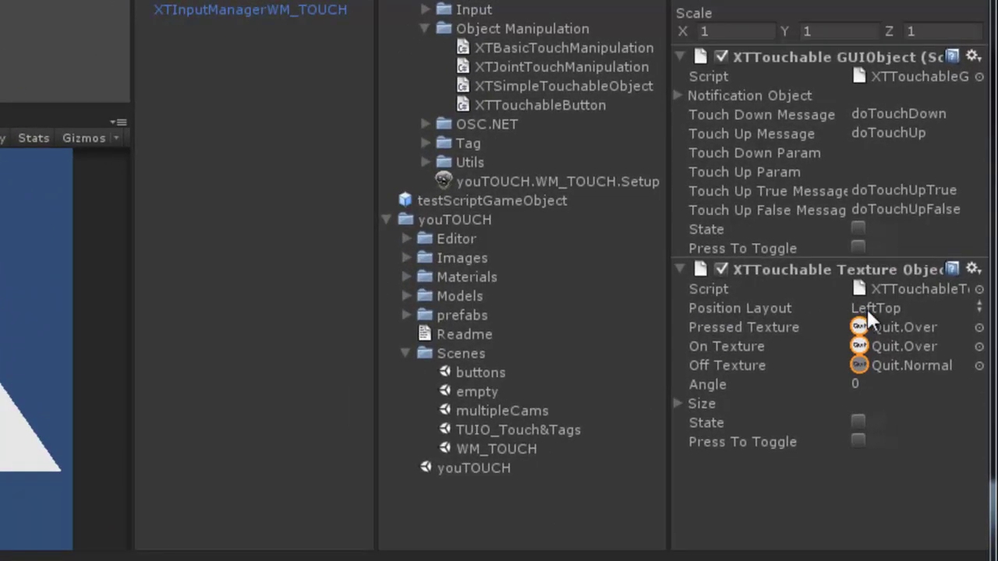
{"action": "left_click", "coordinate": [867, 307]}
{"action": "left_click", "coordinate": [927, 348]}
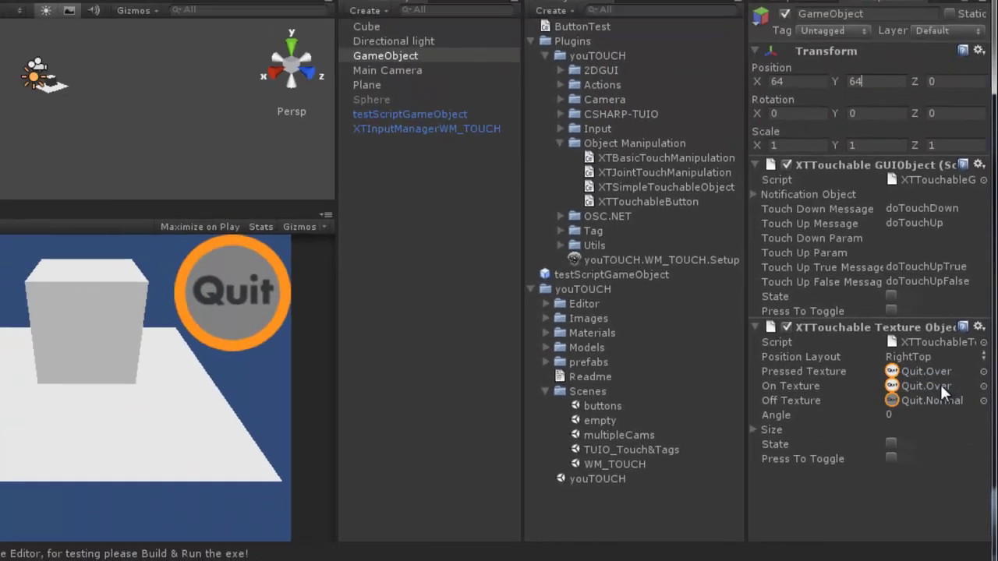
{"action": "left_click", "coordinate": [904, 310]}
{"action": "left_click", "coordinate": [945, 420]}
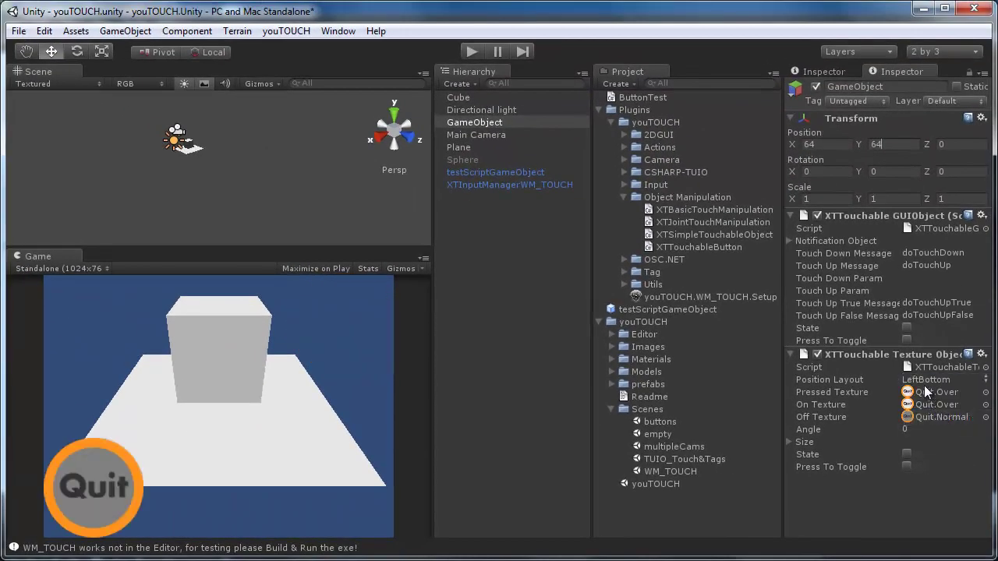
{"action": "left_click", "coordinate": [924, 382]}
{"action": "left_click", "coordinate": [947, 435]}
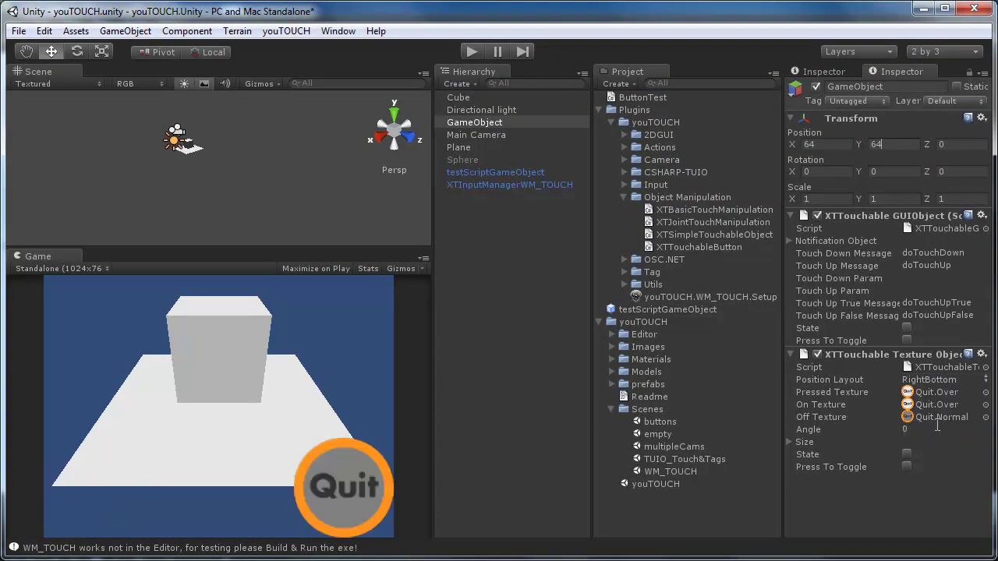
- Try rotating the Quit texture to an Angle of about 25.5 and reset the Angle to 0
{"action": "left_click_drag", "start_coordinate": [893, 435], "coordinate": [73, 397]}
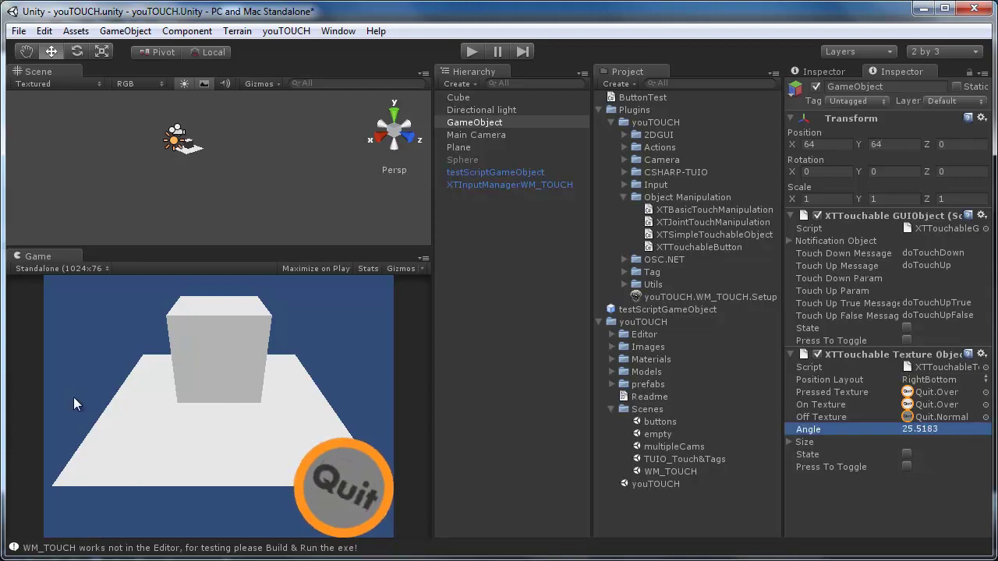
{"action": "left_click", "coordinate": [935, 433]}
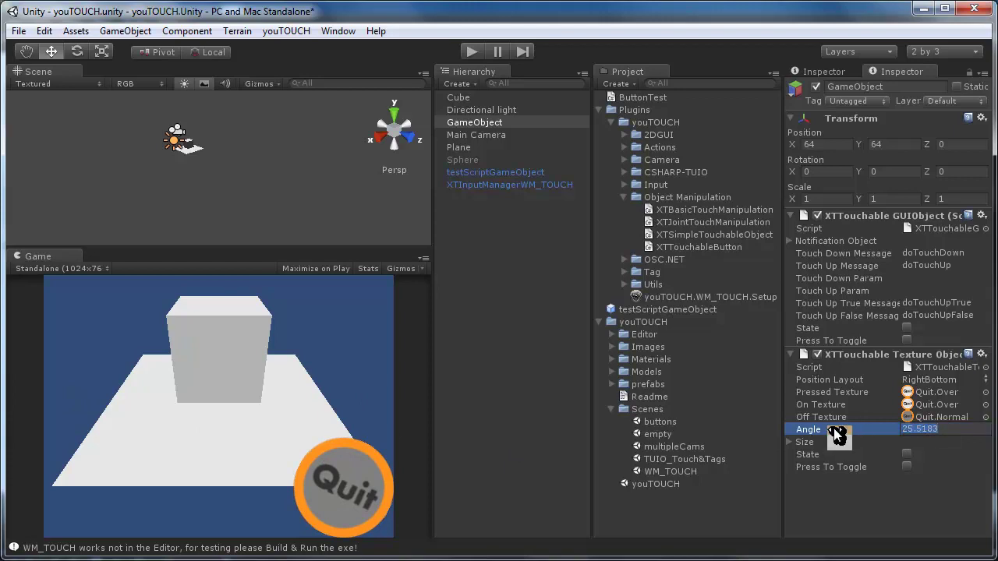
{"action": "type", "text": "0"}
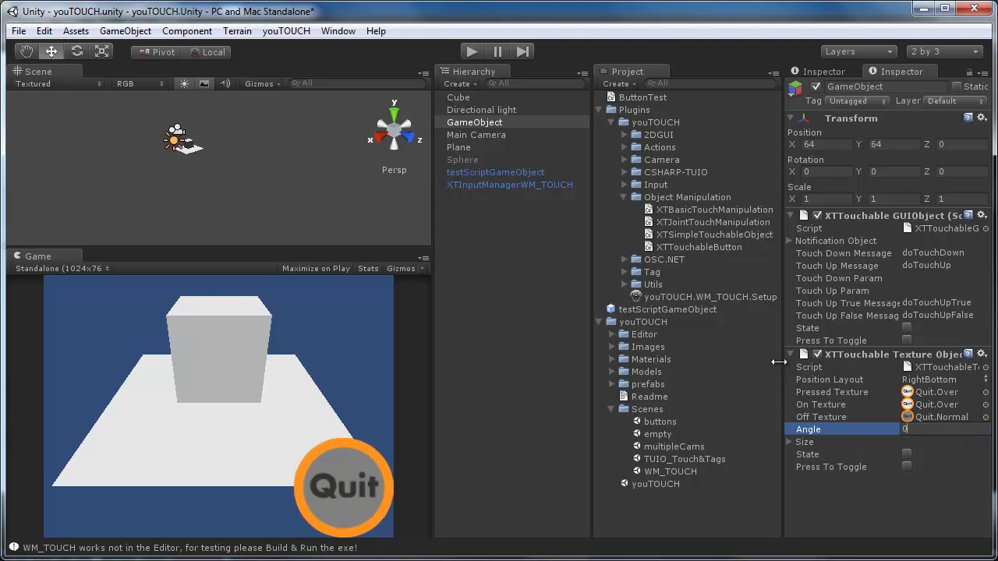
- Run the youTOUCH scene in the editor to test the Quit button
{"action": "left_click", "coordinate": [471, 52]}
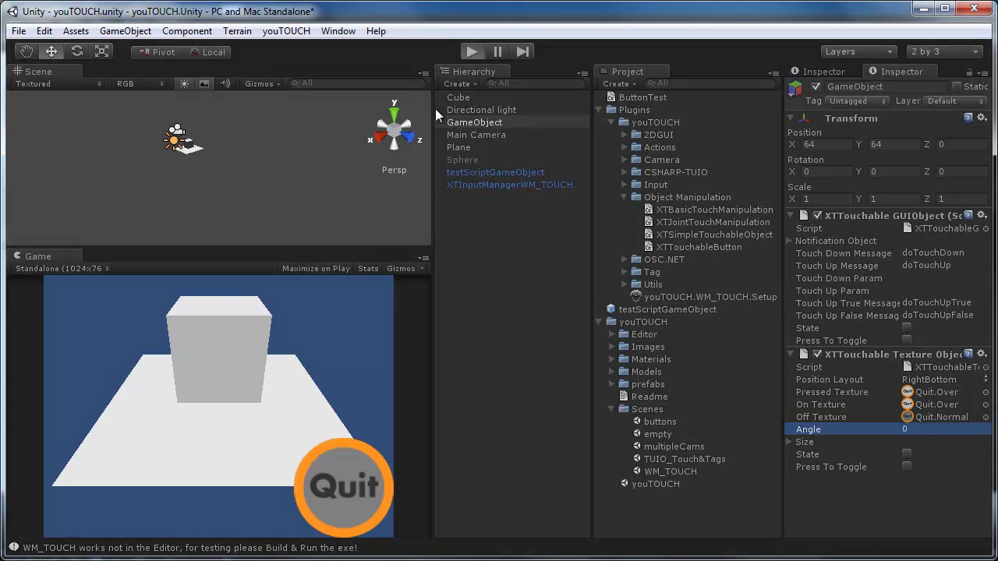